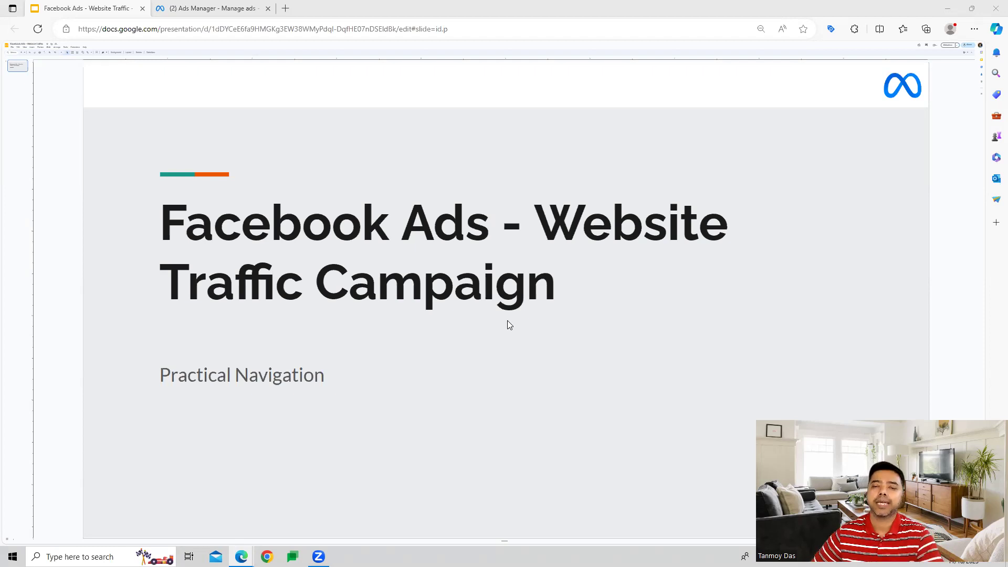
# Switch from the Google Slides presentation to the Meta Ads Manager campaigns list tab.
pyautogui.click(194, 7)
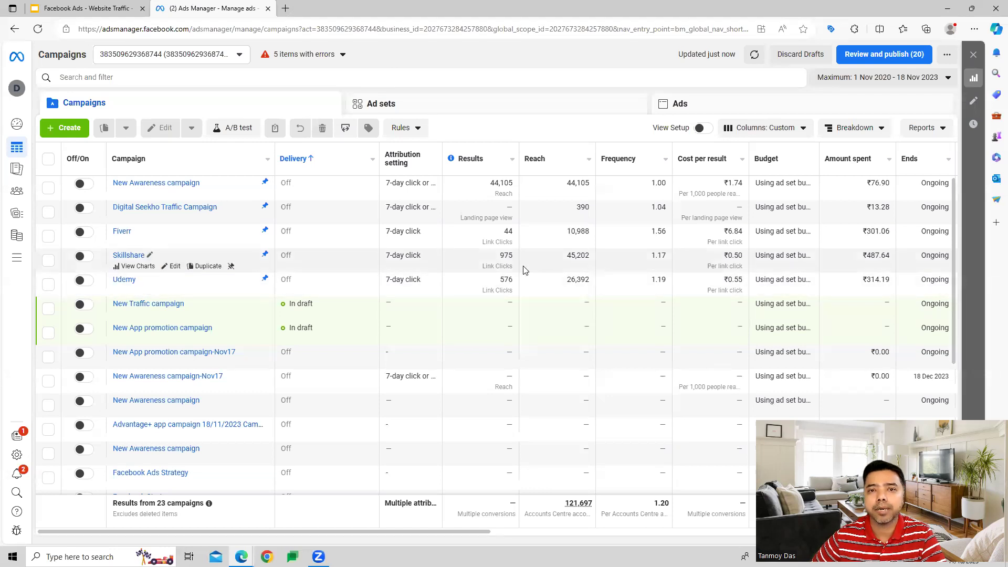
# Create a new campaign and select Traffic in the Choose a campaign objective dialog.
pyautogui.click(61, 129)
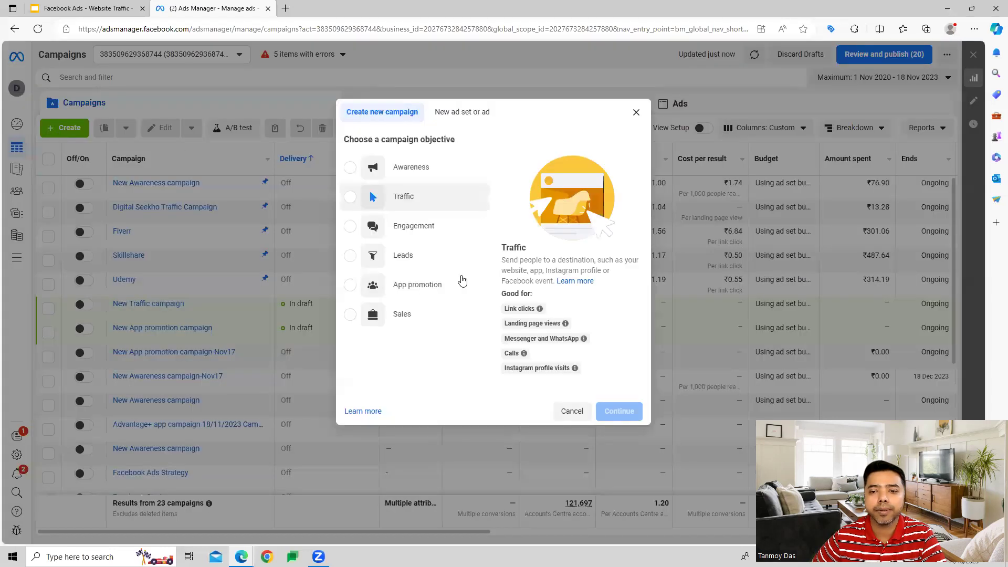
pyautogui.click(400, 202)
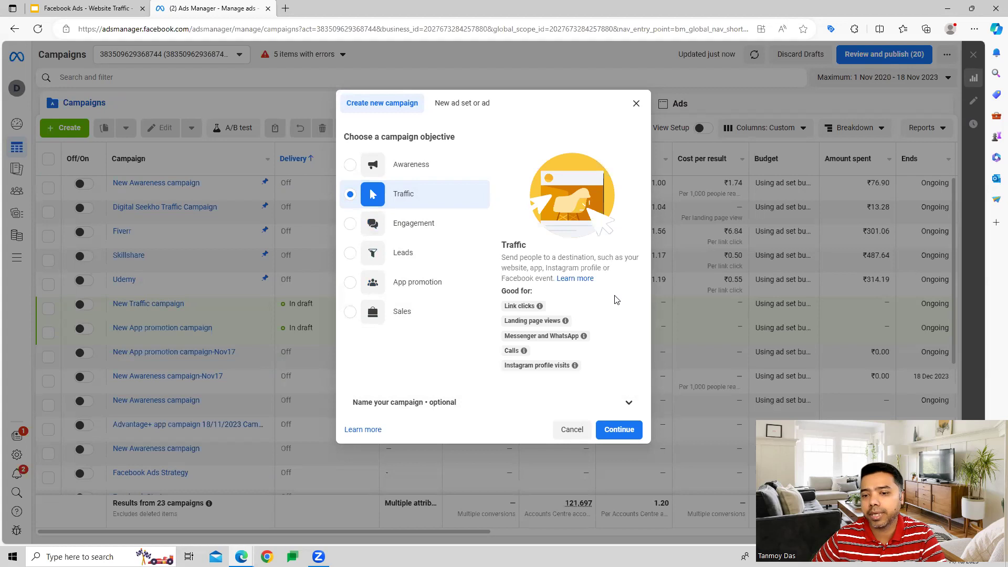
pyautogui.moveTo(510, 304)
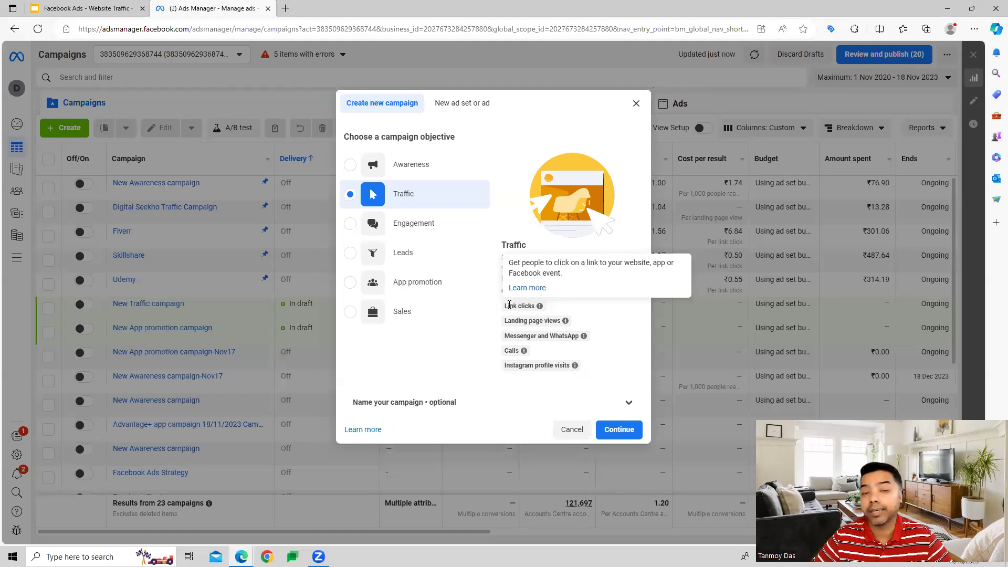
pyautogui.moveTo(515, 322)
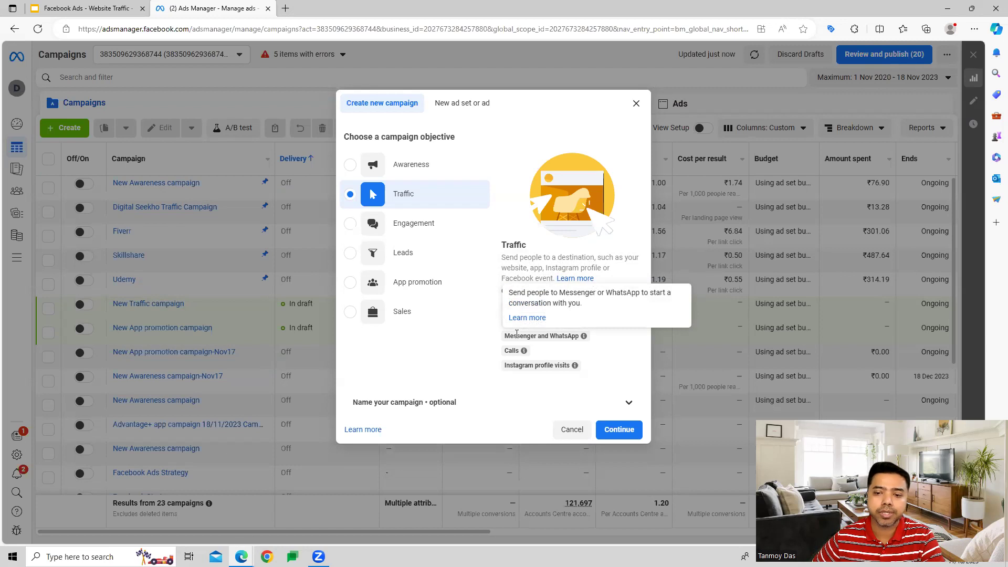
pyautogui.moveTo(511, 351)
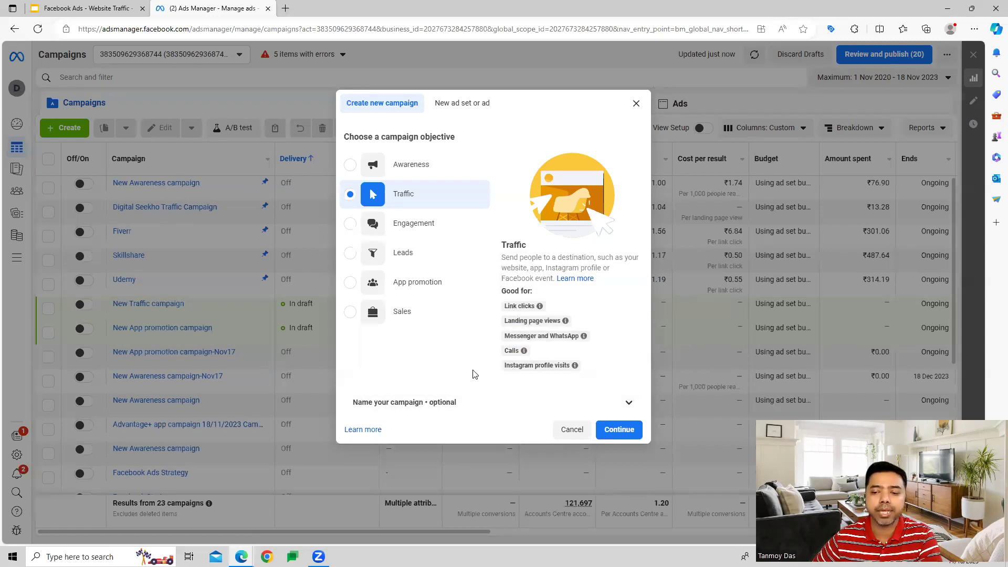
# Set up a manual traffic campaign and rename it 'New Traffic campaign-Nov17'.
pyautogui.click(627, 433)
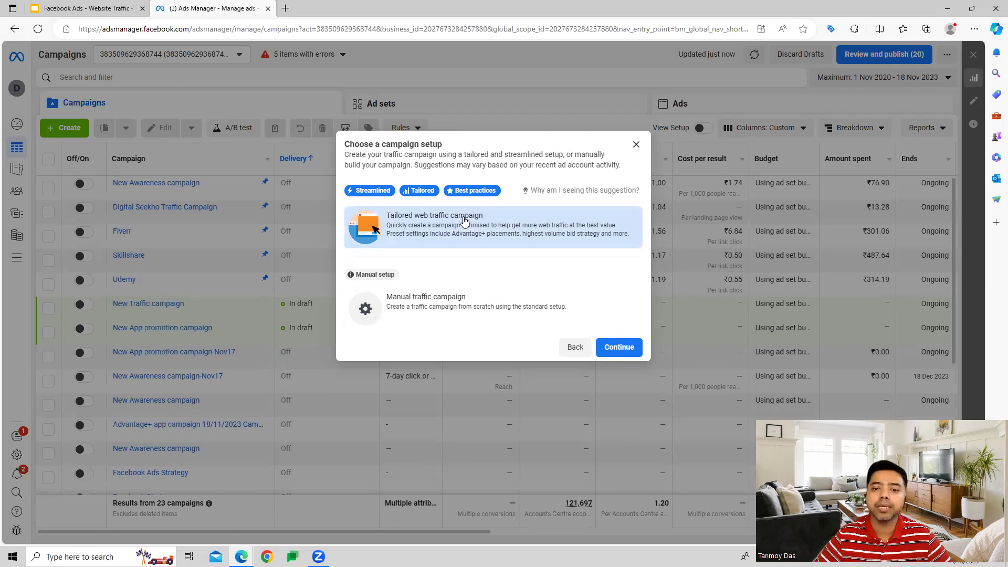
pyautogui.click(446, 311)
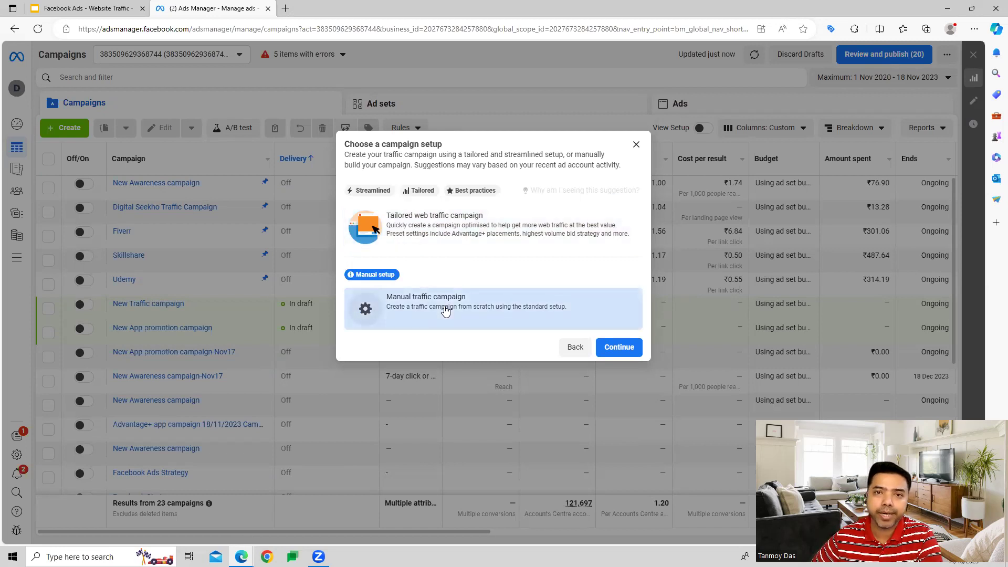
pyautogui.click(613, 348)
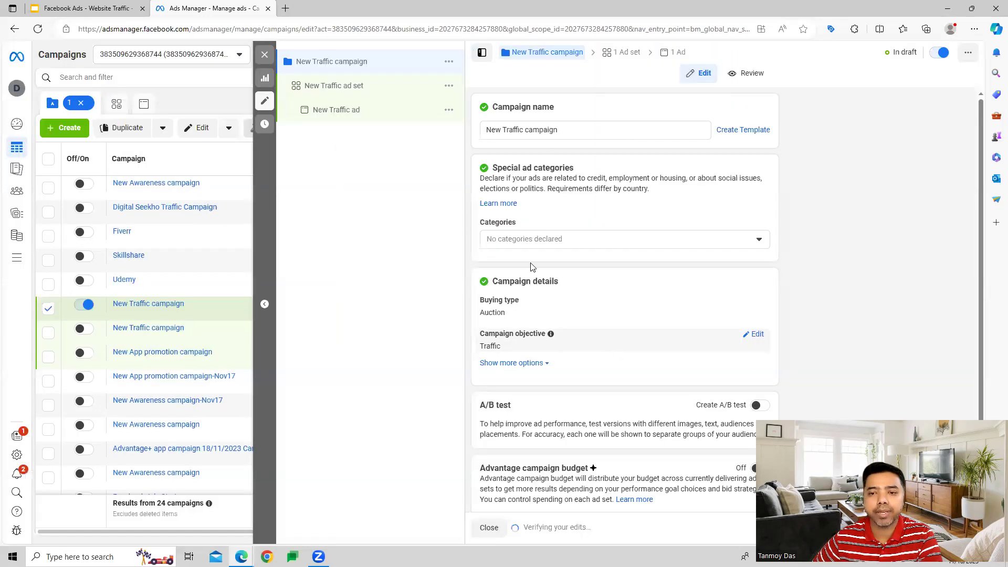
pyautogui.click(563, 127)
pyautogui.write('-Nov17')
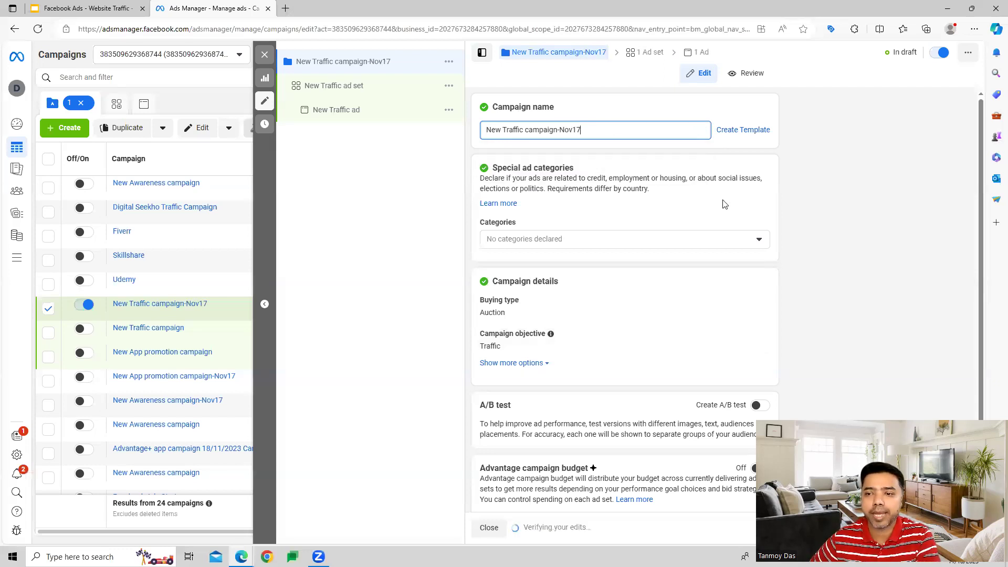
# Review the campaign settings, including Advantage campaign budget, and proceed to the ad set.
pyautogui.scroll(-1, 581, 294)
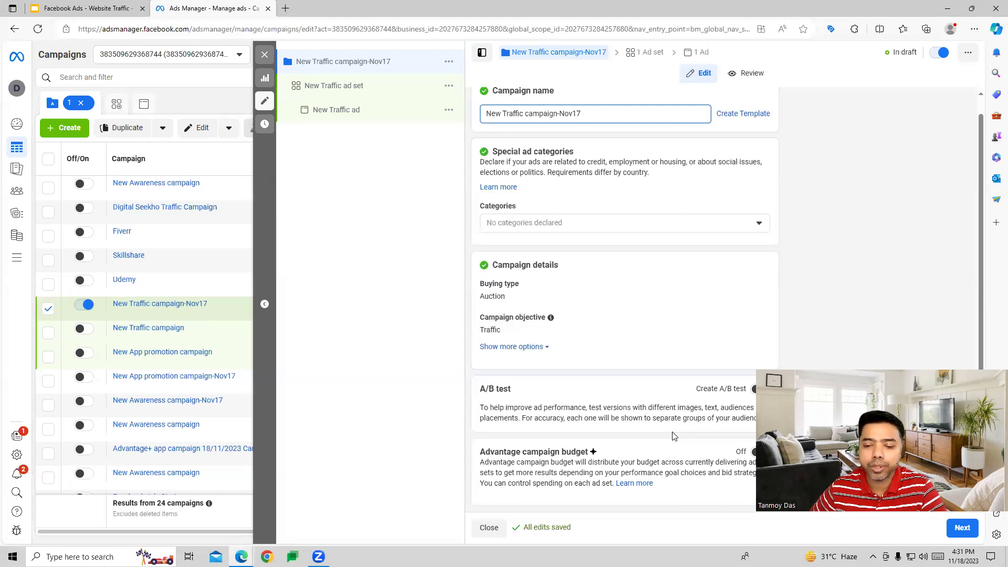
pyautogui.moveTo(480, 453); pyautogui.dragTo(590, 453)
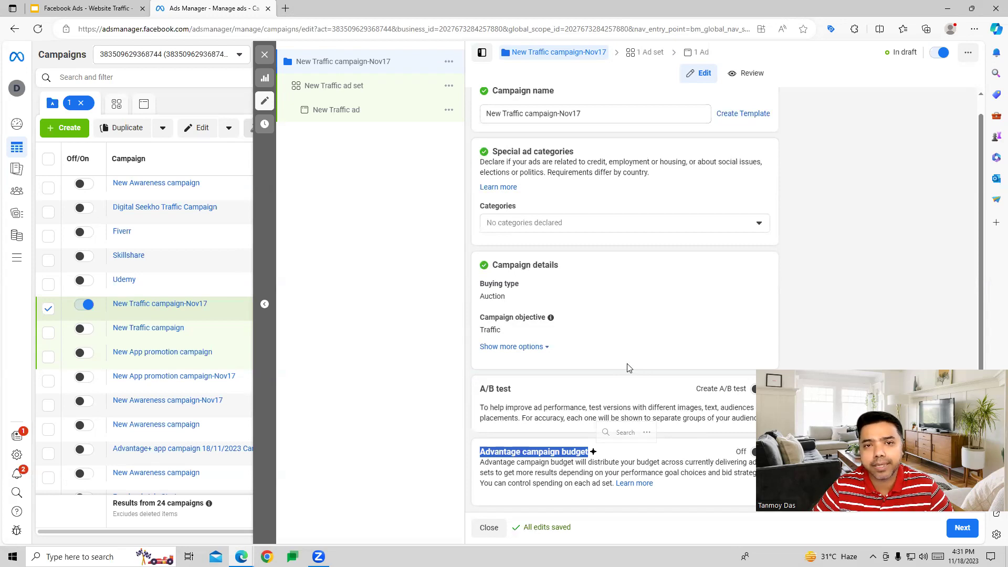
pyautogui.click(434, 402)
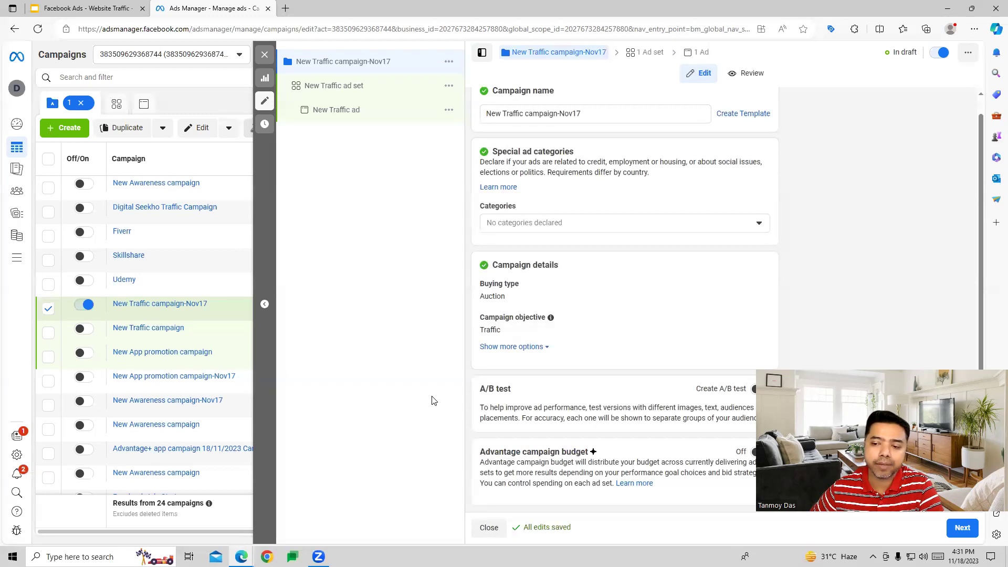
pyautogui.click(971, 532)
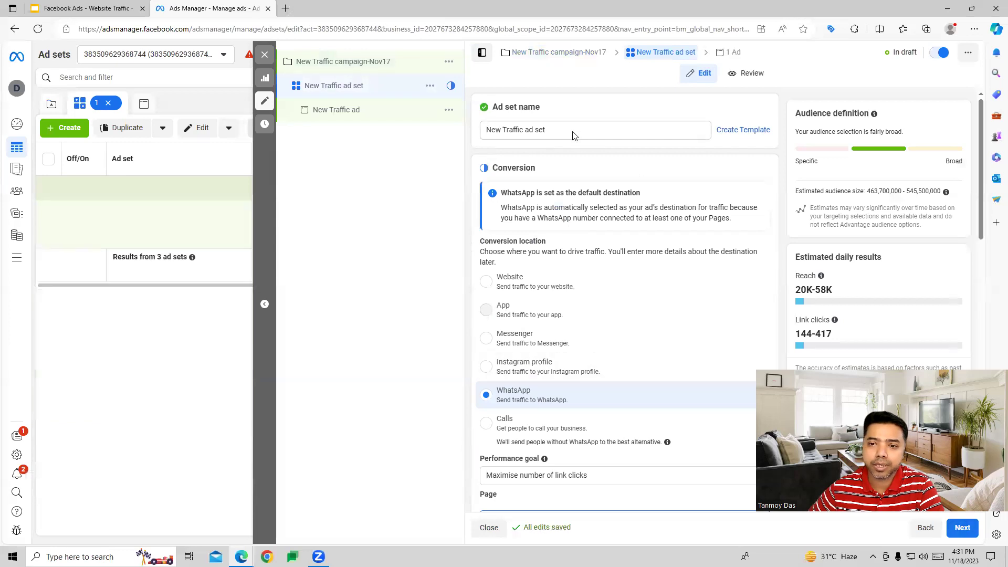
# Rename the ad set 'New Traffic ad set-124578' and set its conversion location to Website.
pyautogui.click(573, 130)
pyautogui.write('-124578')
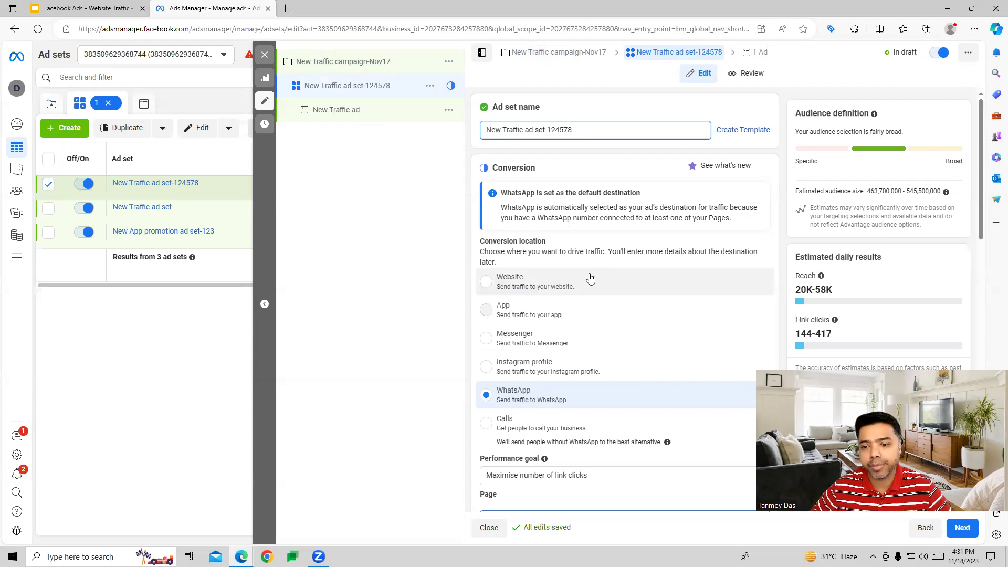
pyautogui.click(512, 284)
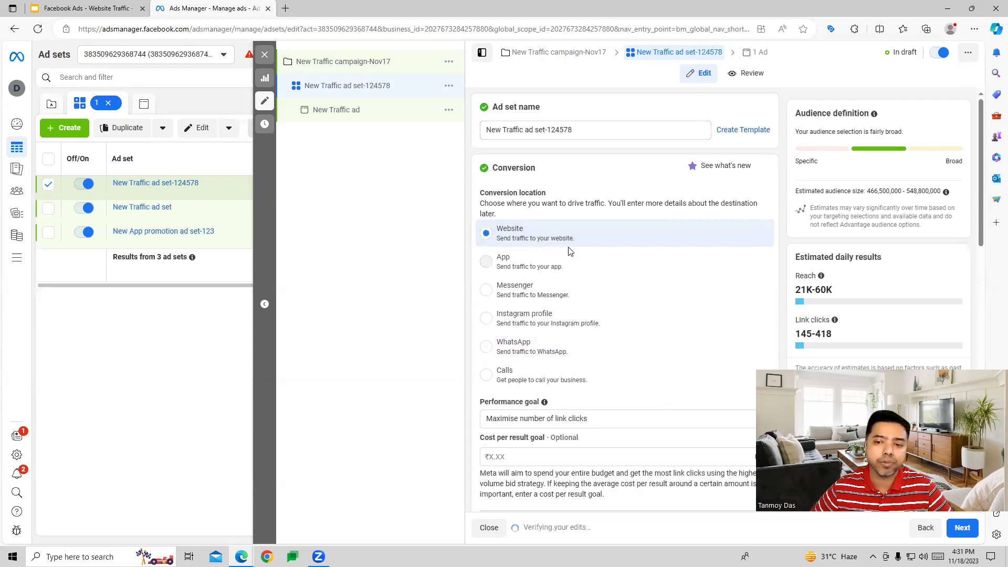
pyautogui.scroll(-5, 598, 290)
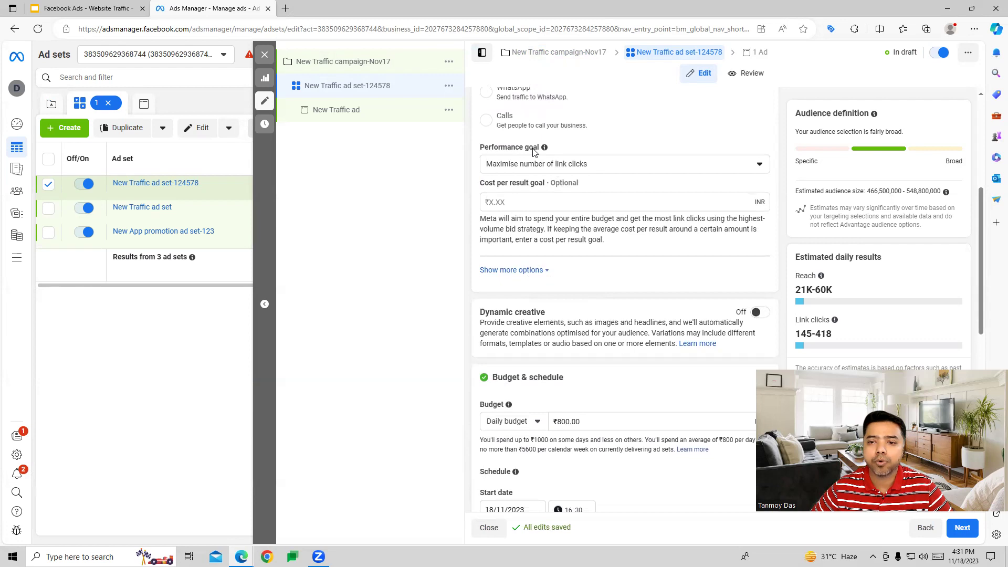
pyautogui.click(510, 169)
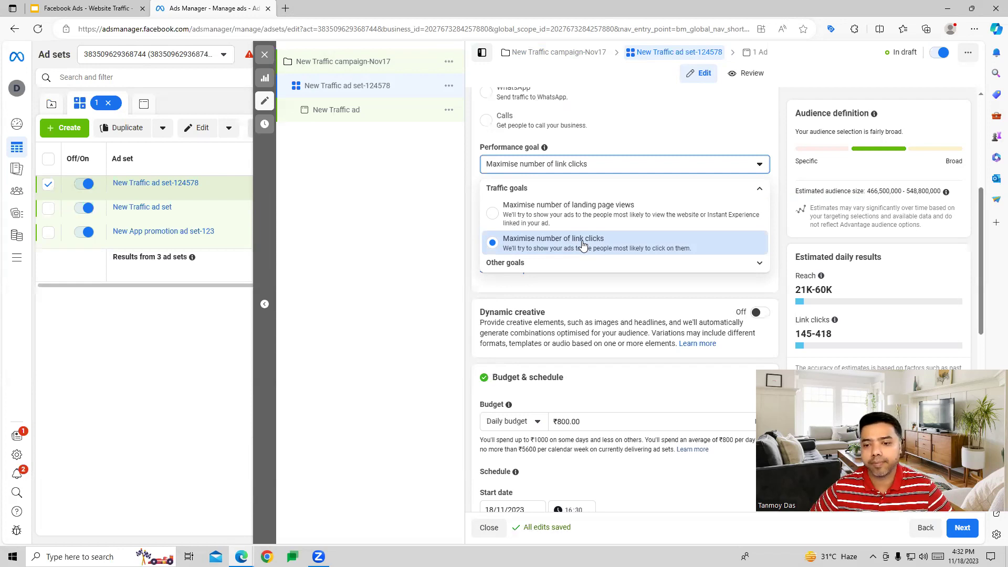
# Pick Maximise number of landing page views from Other goals as the performance goal.
pyautogui.click(566, 263)
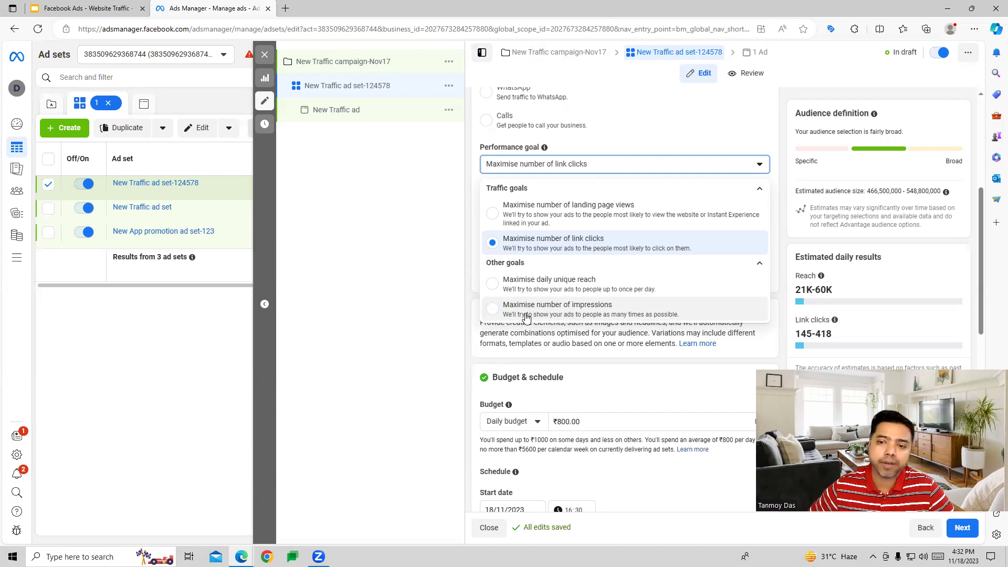
pyautogui.click(557, 210)
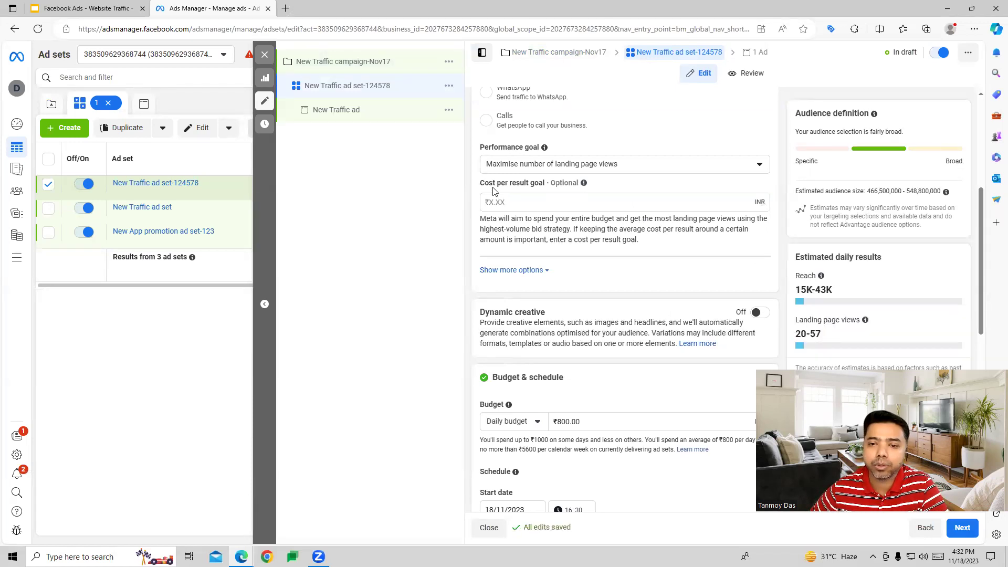
pyautogui.moveTo(480, 184); pyautogui.dragTo(544, 188)
pyautogui.click(606, 188)
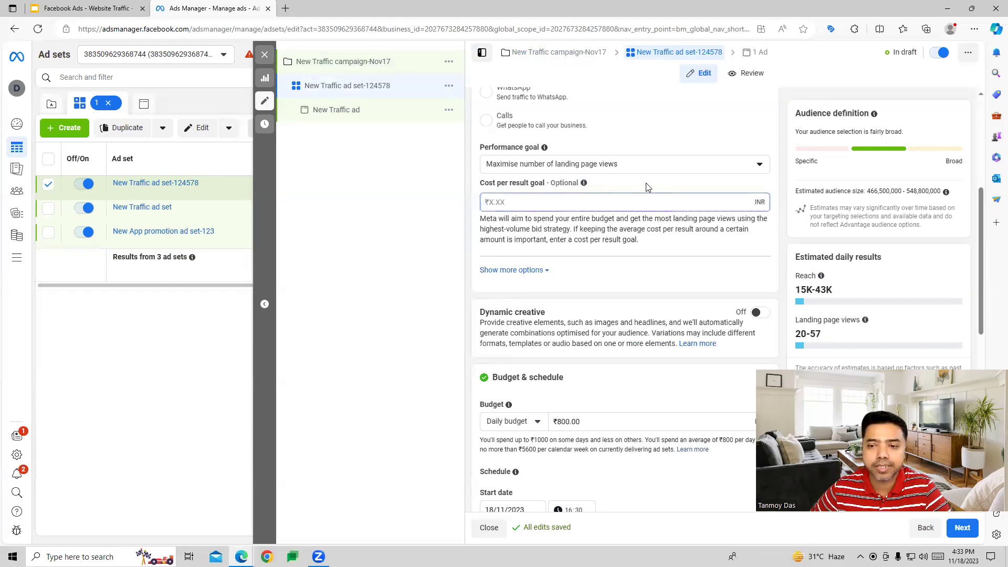
pyautogui.scroll(-2, 633, 256)
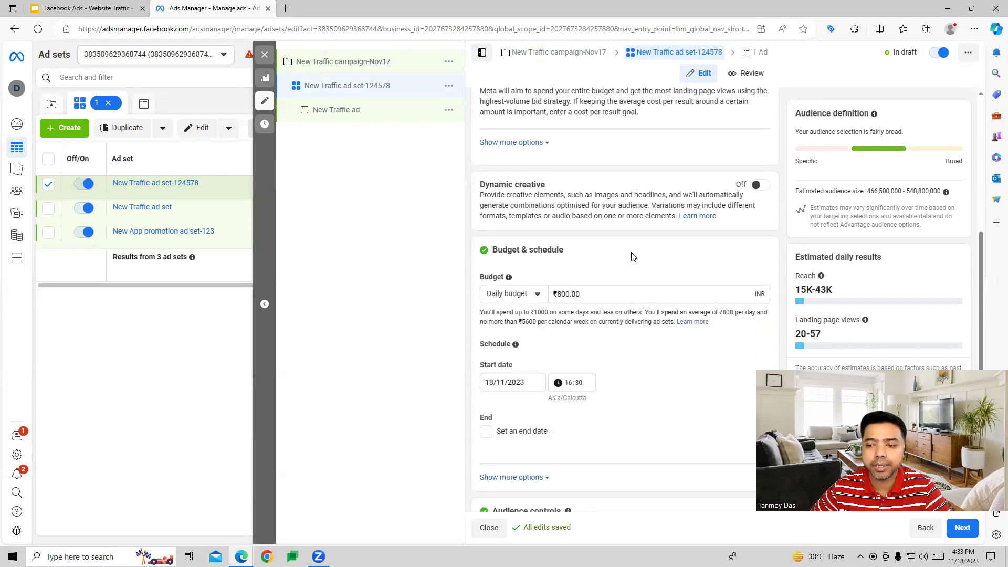
pyautogui.scroll(-2, 633, 256)
pyautogui.scroll(1, 633, 256)
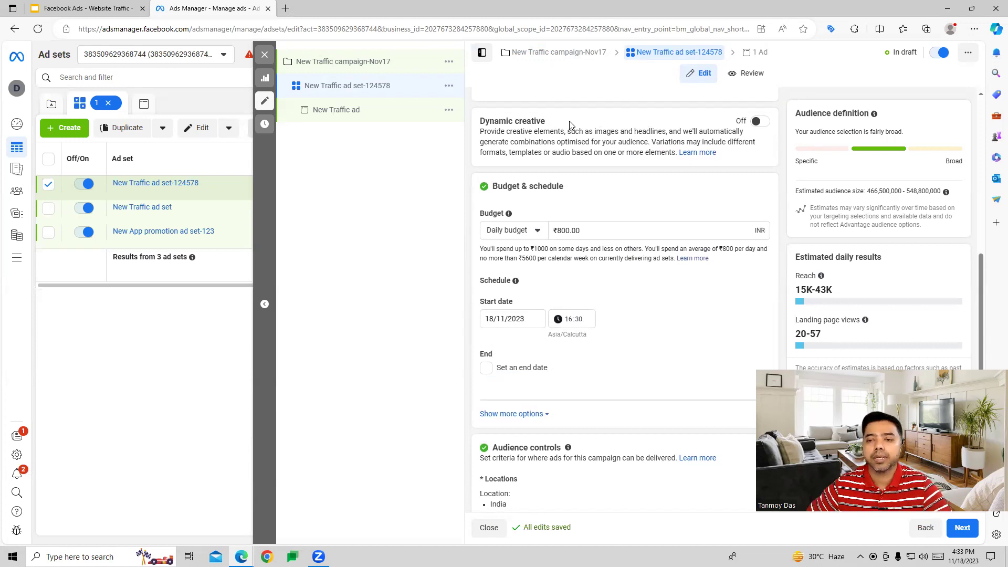
pyautogui.scroll(-1, 630, 185)
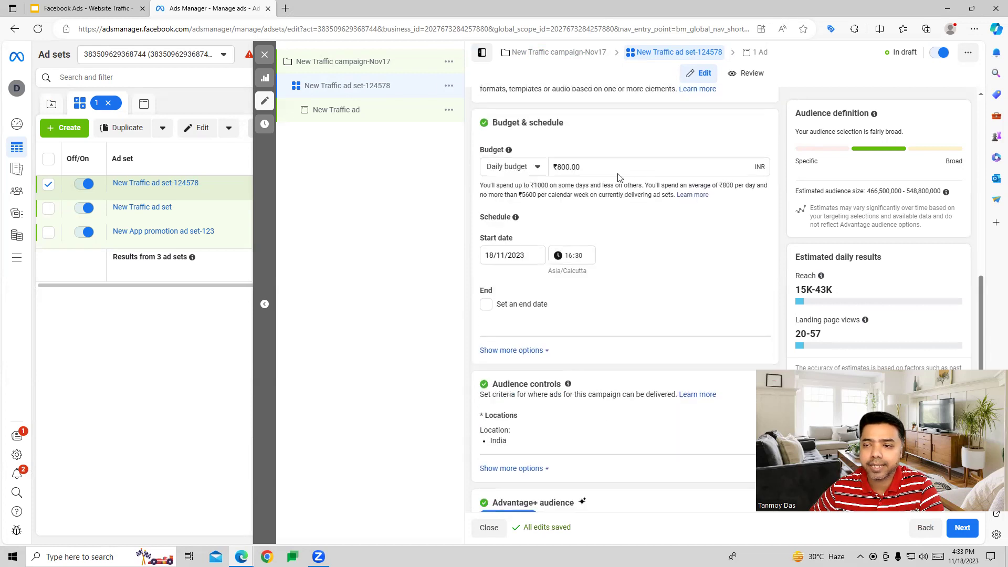
pyautogui.doubleClick(503, 123)
pyautogui.doubleClick(546, 123)
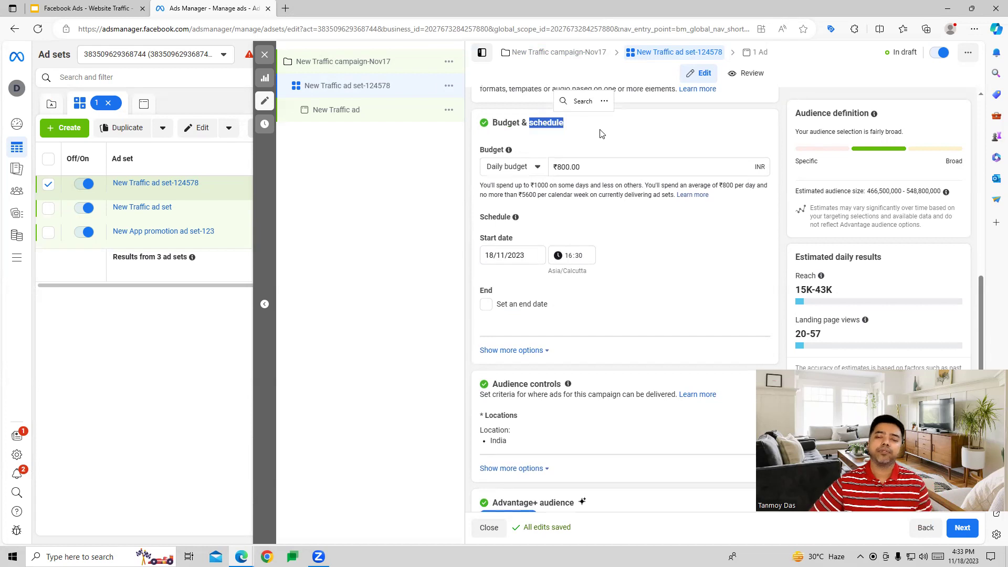
pyautogui.click(507, 167)
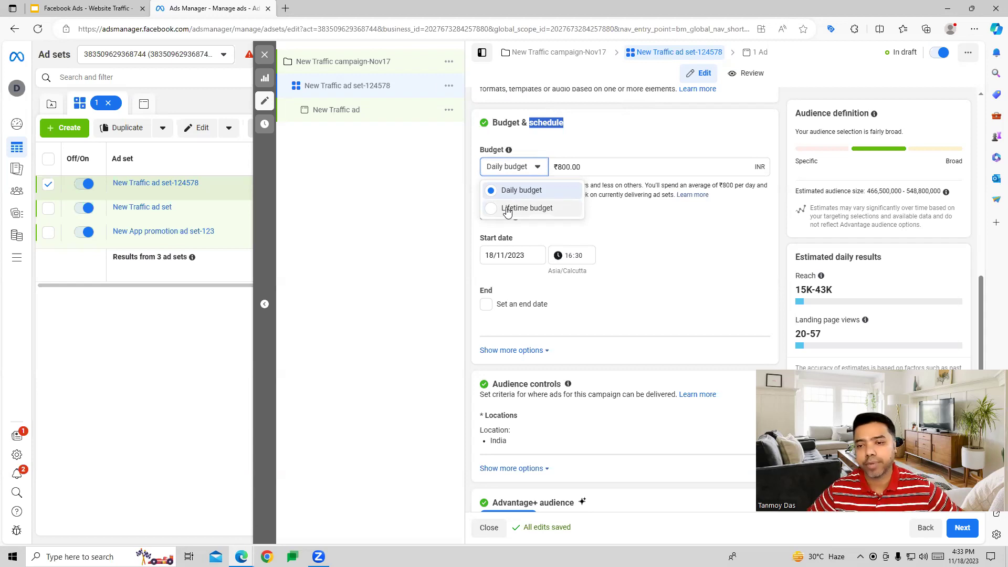
pyautogui.click(669, 221)
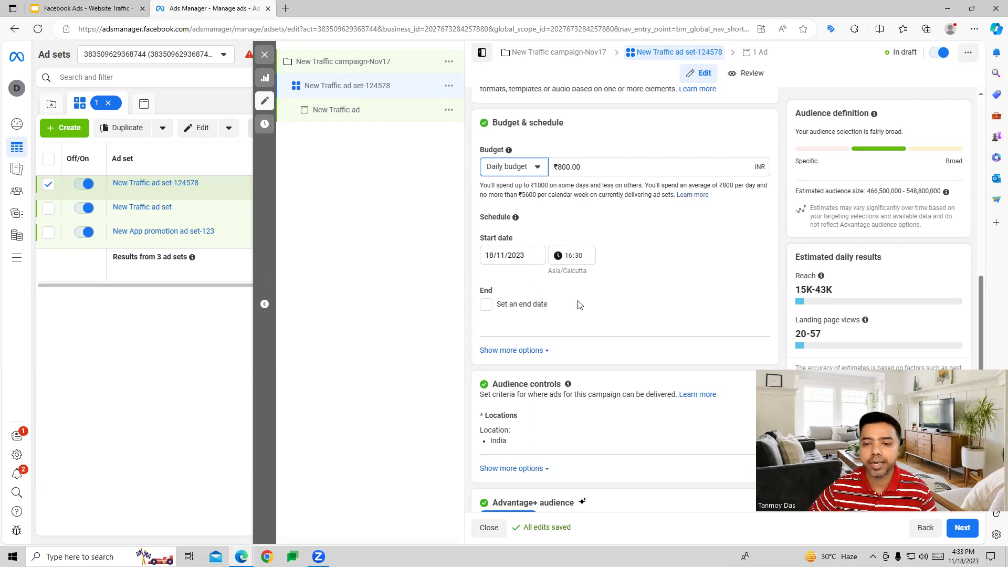
pyautogui.scroll(-4, 642, 258)
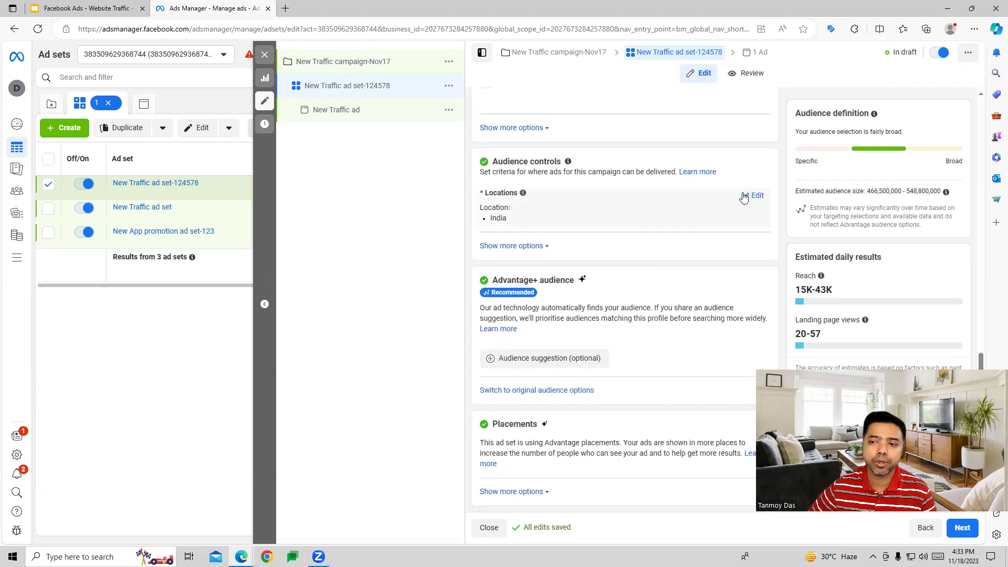
# Add Sydney, New South Wales, Australia (+40 km) to the target locations beside India.
pyautogui.click(750, 198)
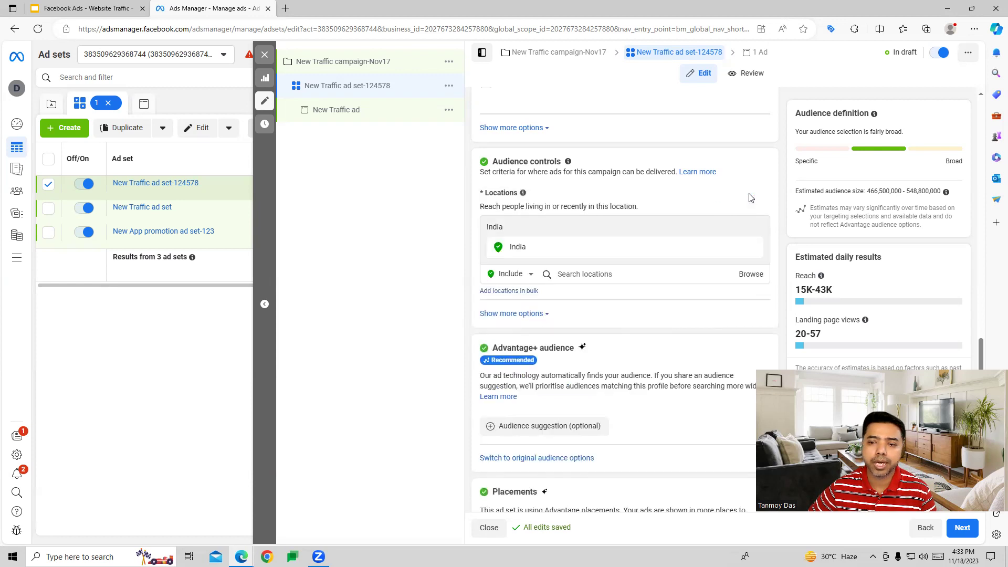
pyautogui.click(603, 274)
pyautogui.write('sydney')
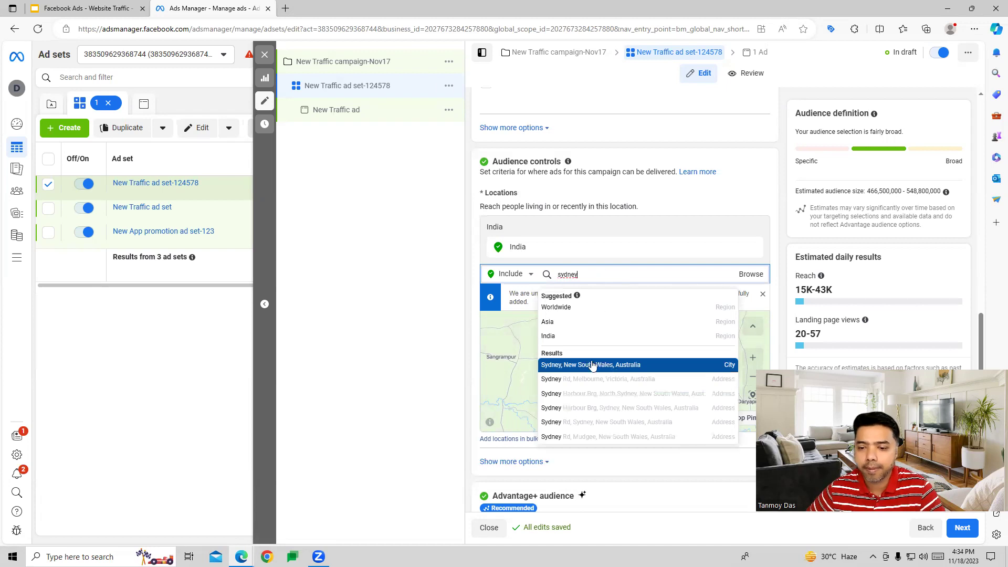
pyautogui.click(727, 366)
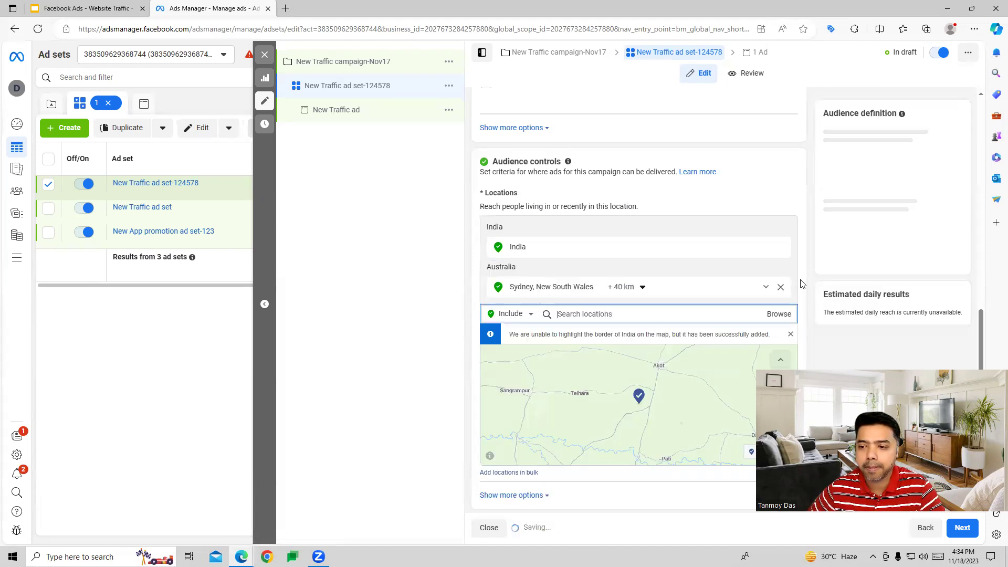
pyautogui.scroll(-5, 801, 283)
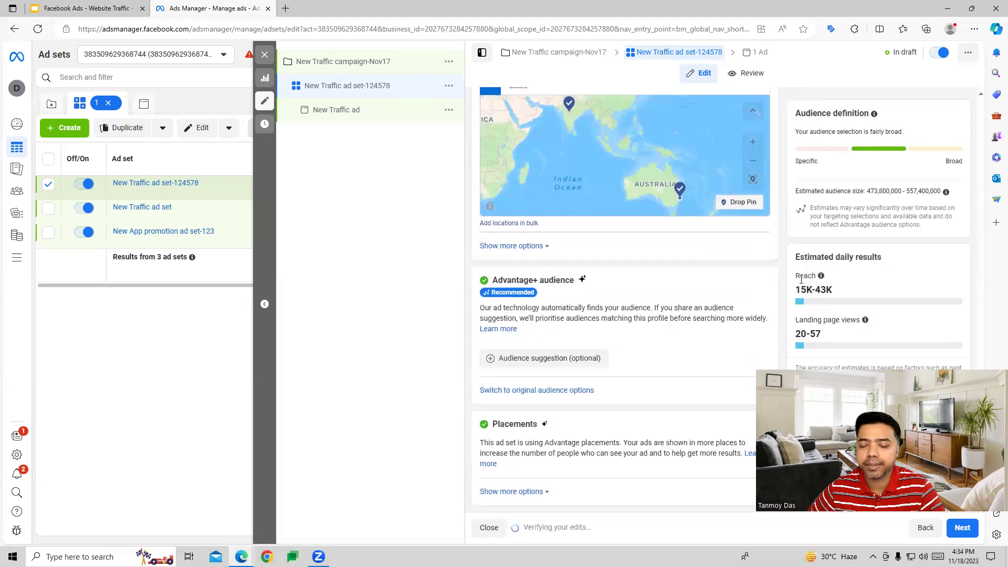
pyautogui.moveTo(494, 280); pyautogui.dragTo(576, 279)
pyautogui.click(653, 290)
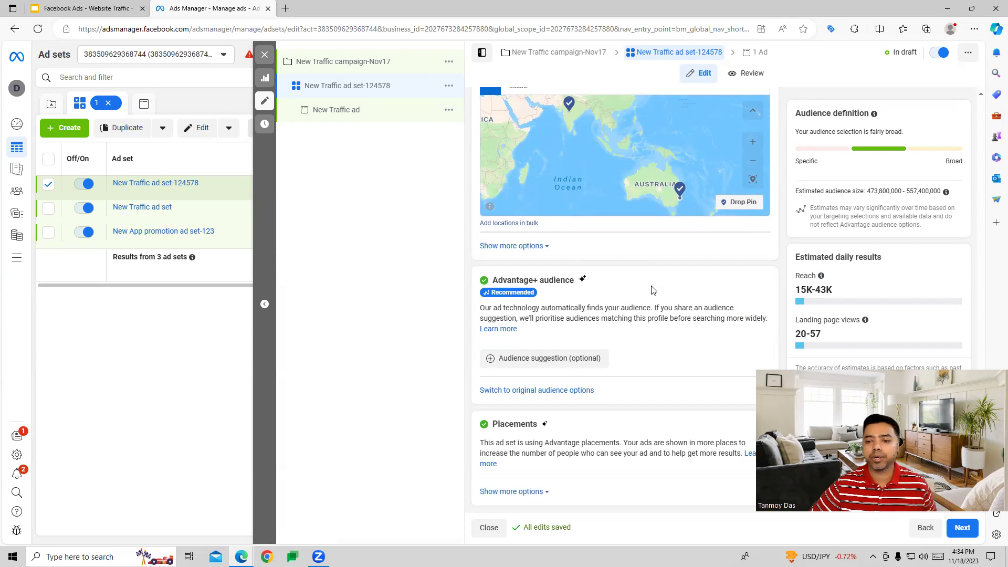
# Add the Lookalike (US, 2%) - ABC audience to the ad set's custom audiences.
pyautogui.click(519, 363)
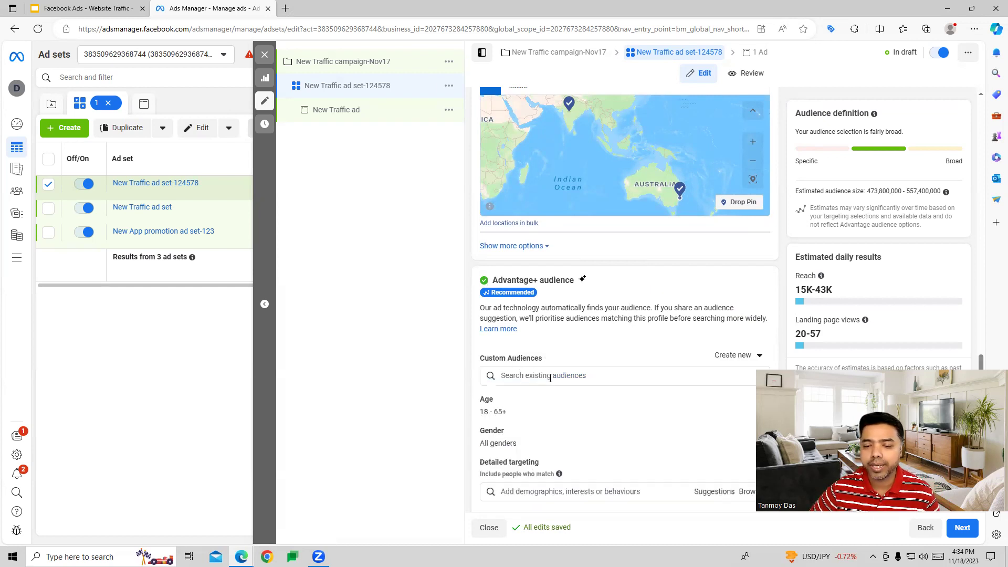
pyautogui.scroll(-3, 550, 377)
pyautogui.click(654, 242)
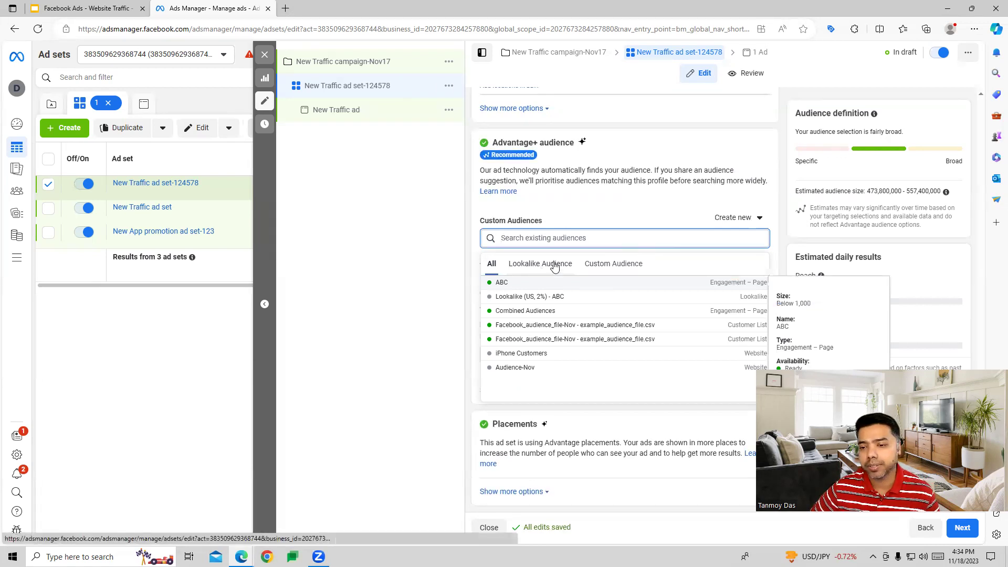
pyautogui.click(540, 266)
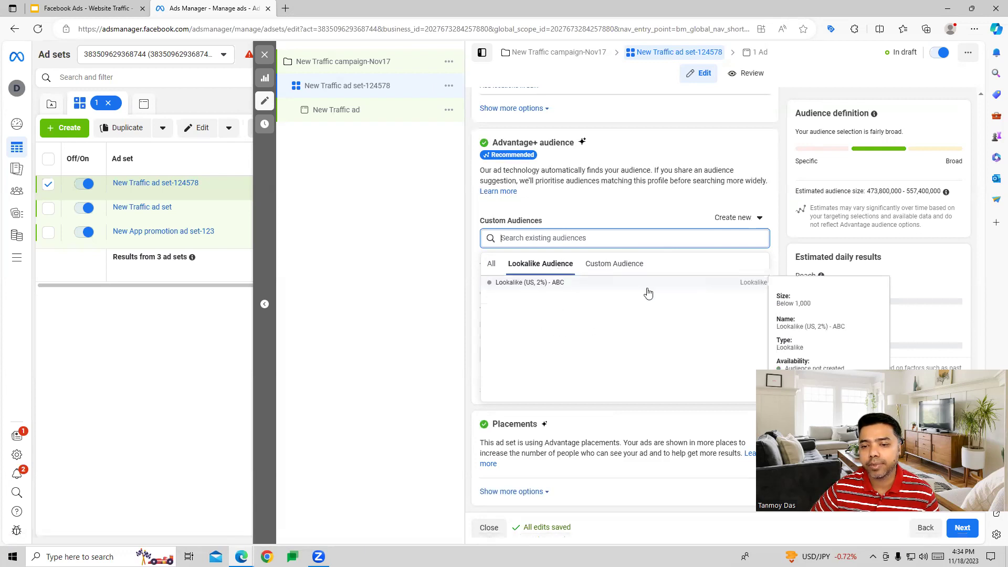
pyautogui.click(645, 288)
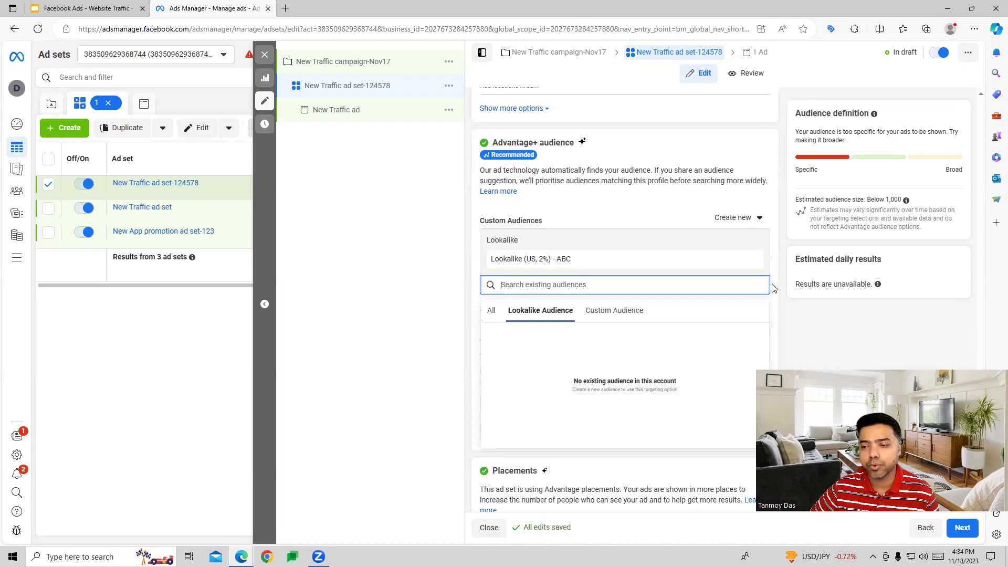
# Add all Business and industry interests to the ad set's detailed targeting.
pyautogui.scroll(-1, 767, 288)
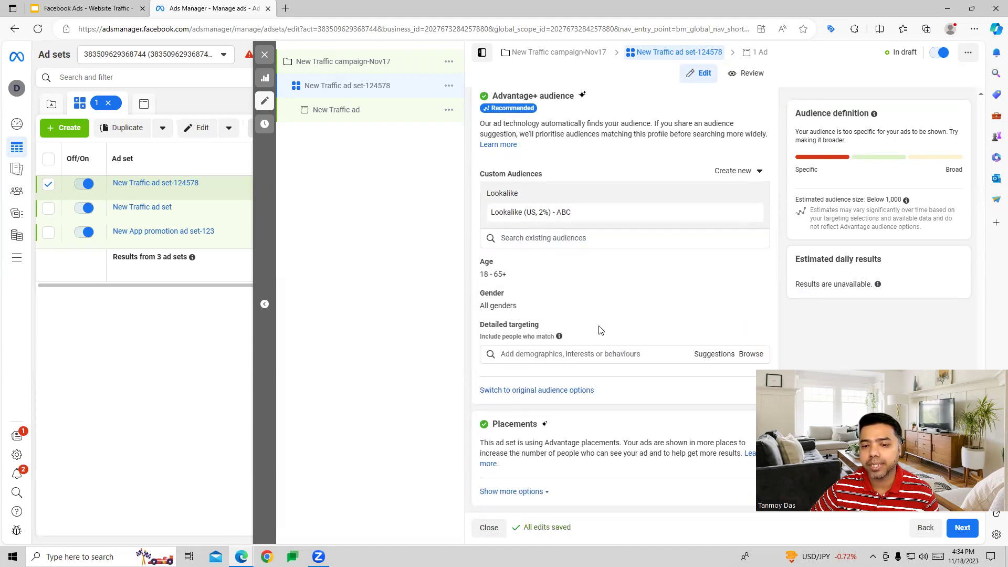
pyautogui.click(750, 354)
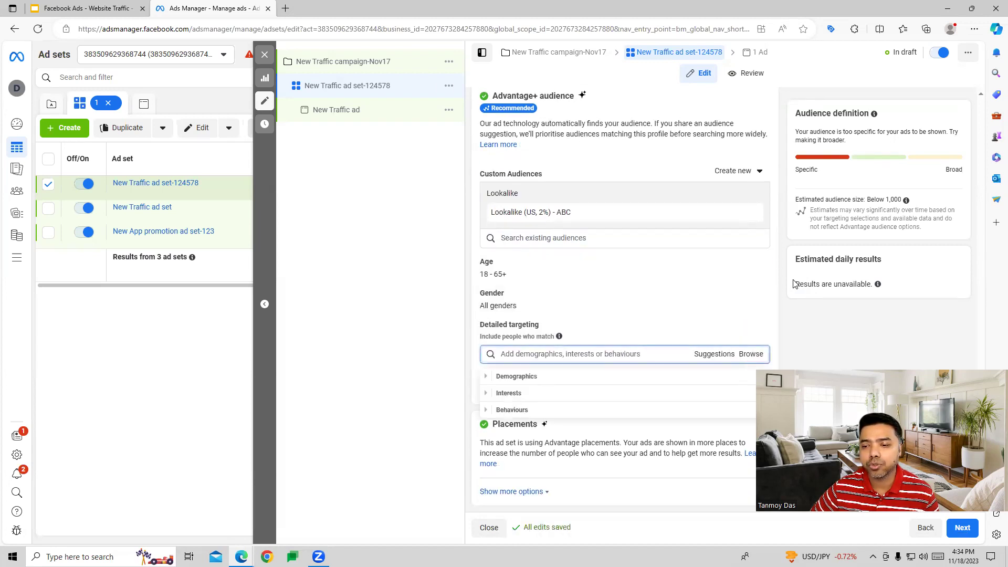
pyautogui.click(507, 394)
pyautogui.click(533, 394)
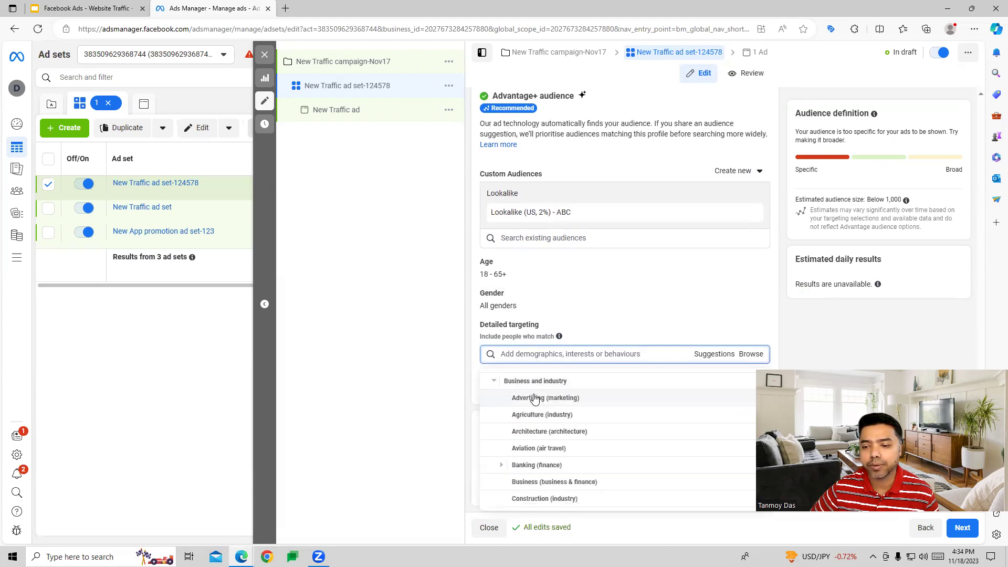
pyautogui.click(750, 377)
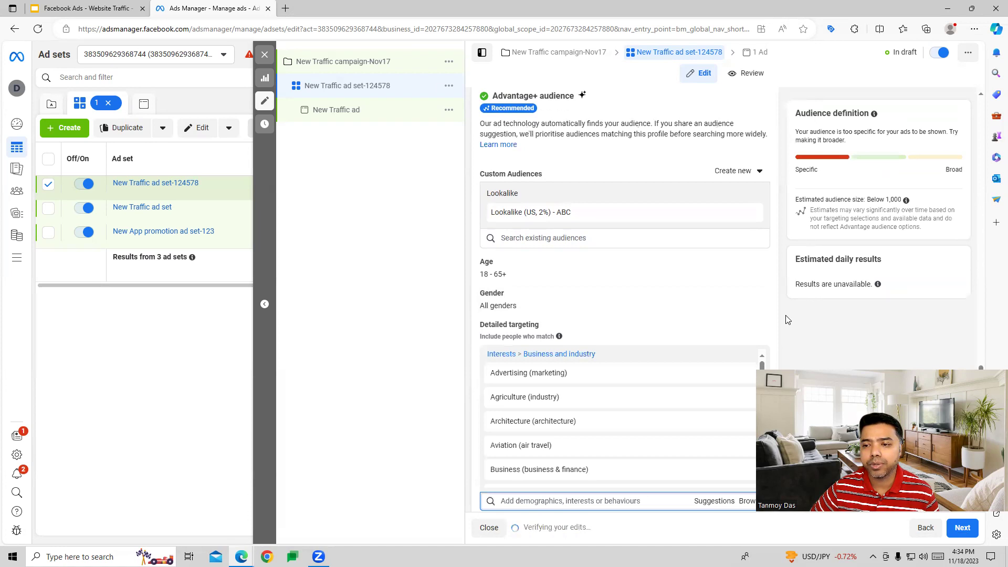
pyautogui.scroll(-1, 673, 291)
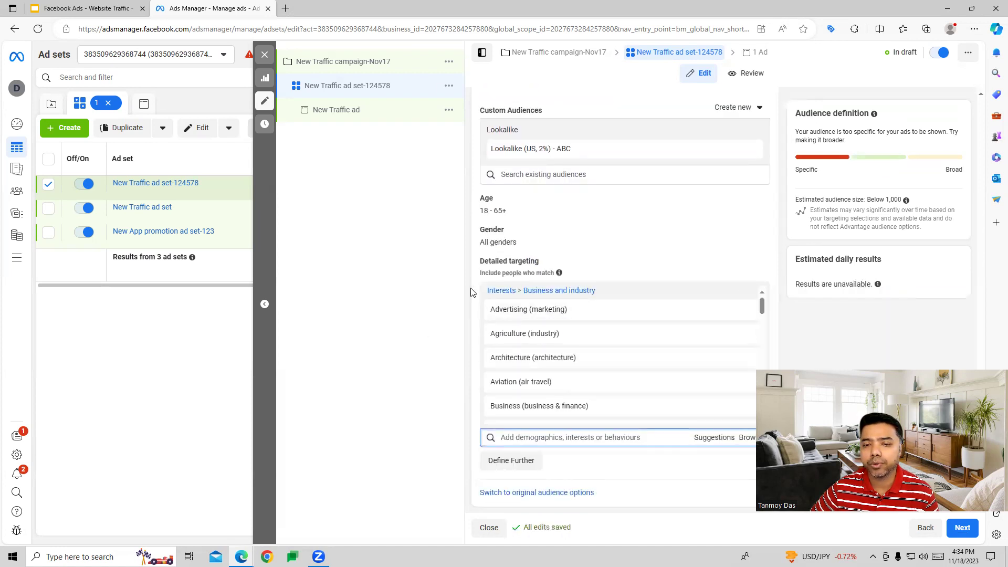
pyautogui.scroll(-2, 473, 292)
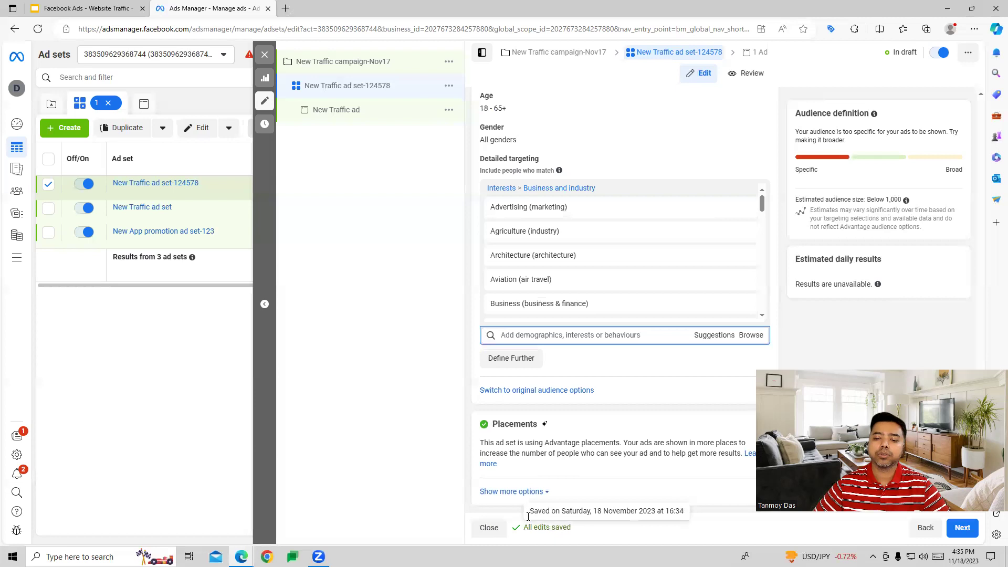
pyautogui.click(519, 492)
pyautogui.scroll(-1, 492, 363)
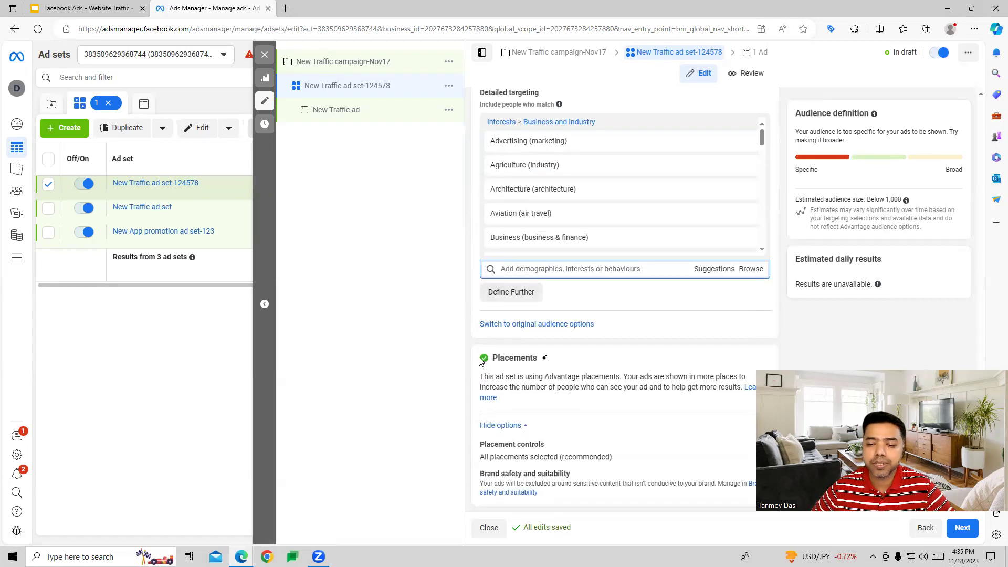
# Switch the ad set to manual placements and review the Feeds and Stories placements.
pyautogui.click(752, 446)
pyautogui.scroll(-2, 546, 399)
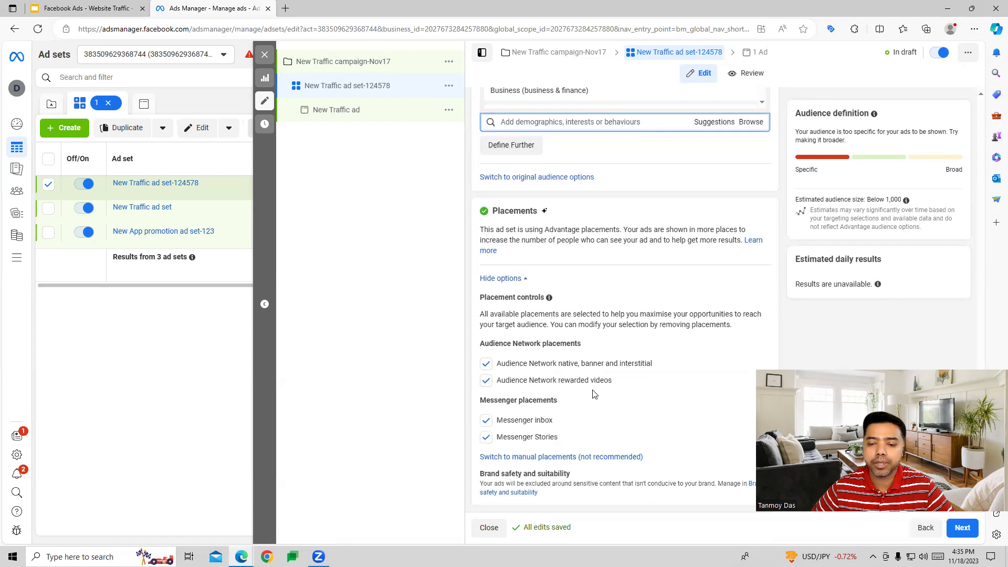
pyautogui.click(516, 458)
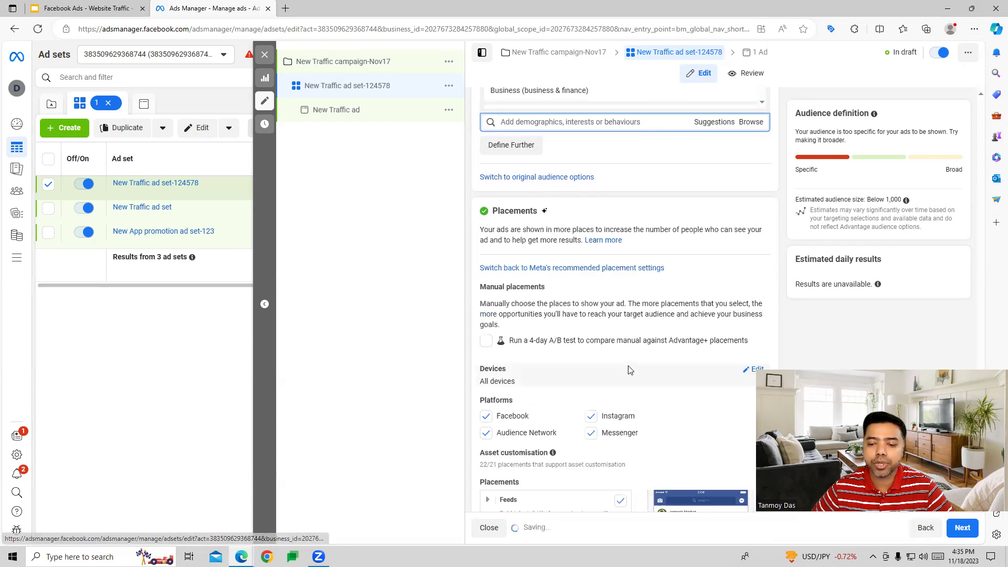
pyautogui.scroll(-5, 628, 369)
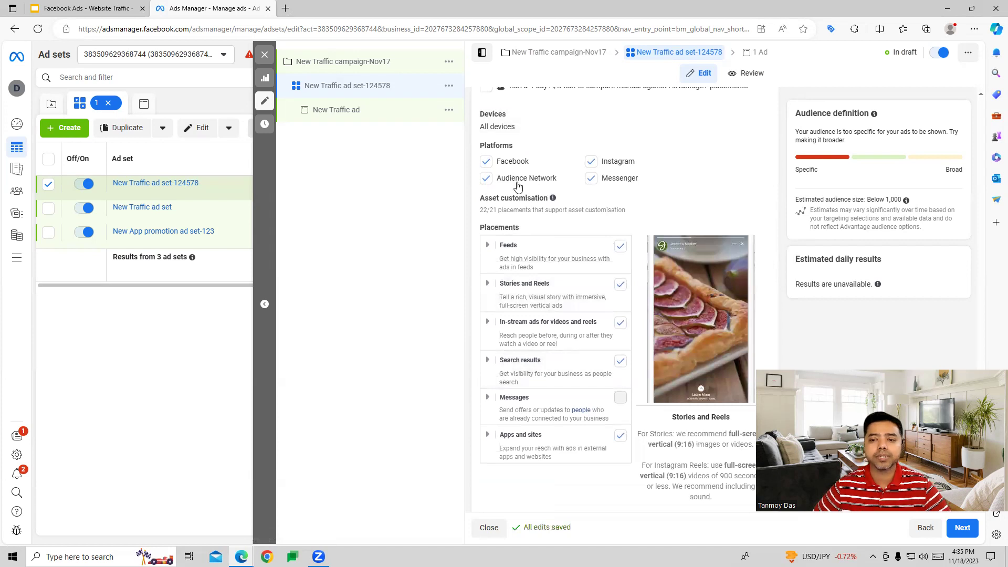
pyautogui.click(488, 249)
pyautogui.click(489, 252)
pyautogui.click(489, 286)
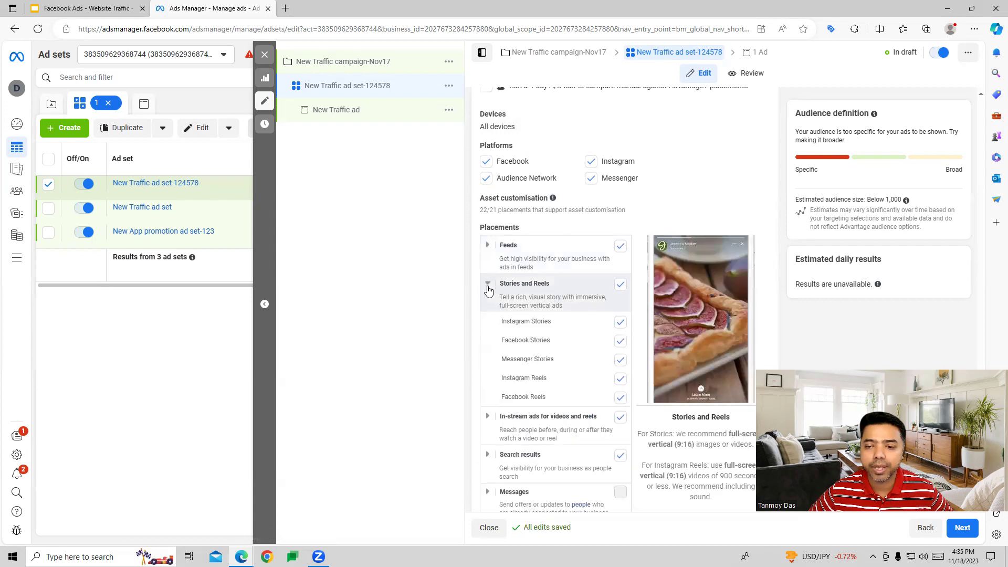
pyautogui.click(488, 286)
# Exclude Facebook in-stream videos and Ads on Facebook Reels, leaving 20 of 21 placements.
pyautogui.click(488, 321)
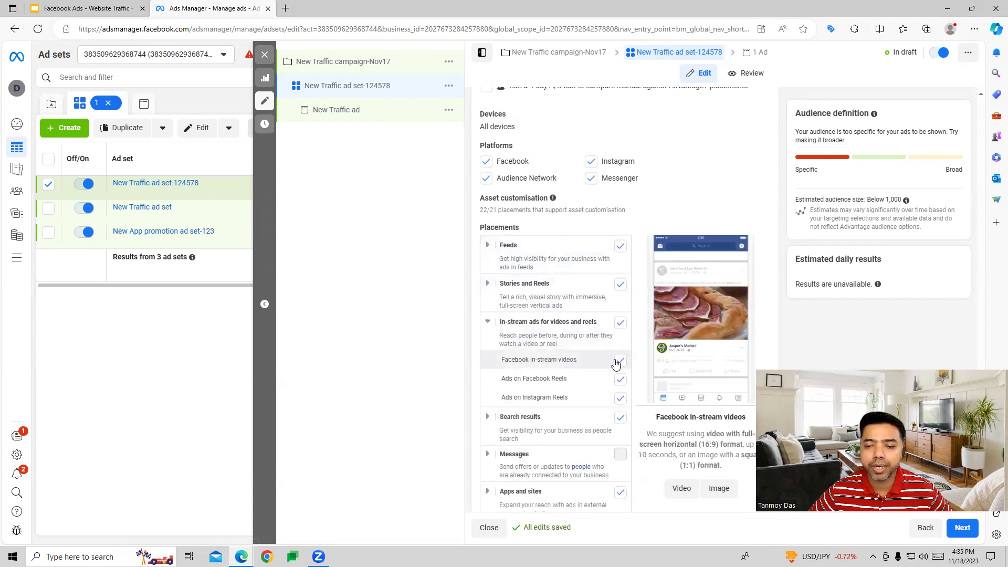
pyautogui.click(620, 381)
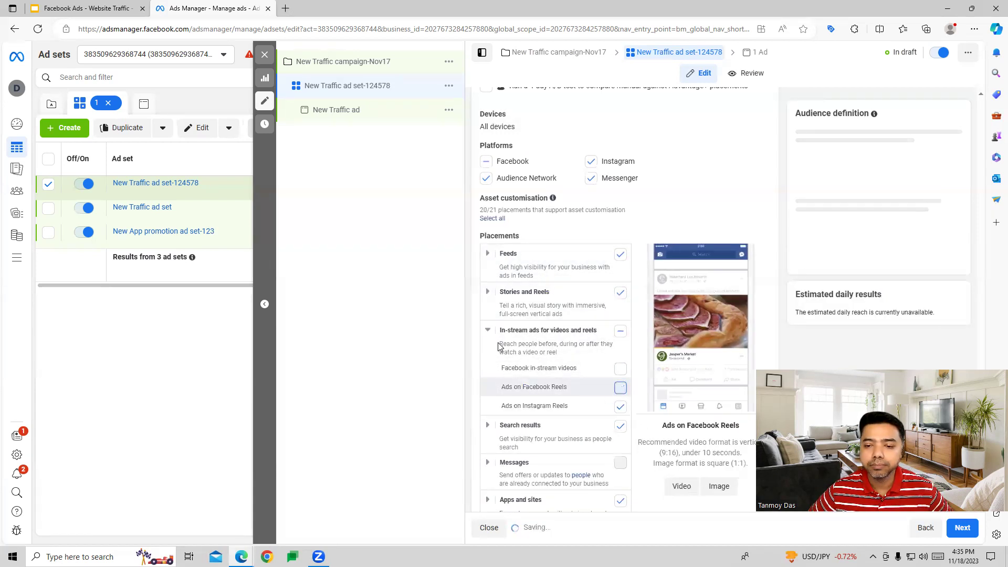
pyautogui.click(489, 330)
pyautogui.click(490, 406)
pyautogui.click(489, 406)
pyautogui.click(488, 369)
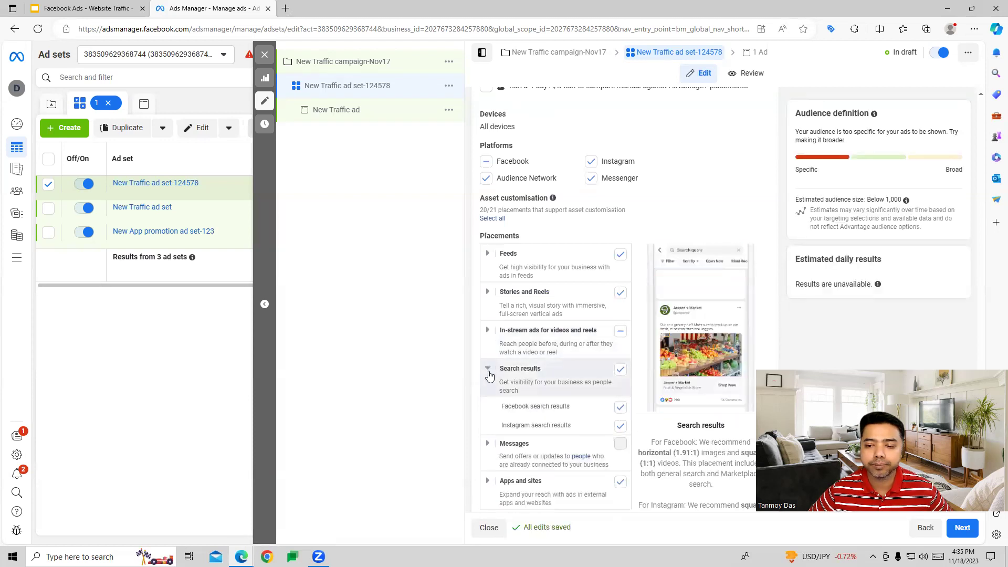
pyautogui.click(489, 369)
pyautogui.scroll(-1, 772, 233)
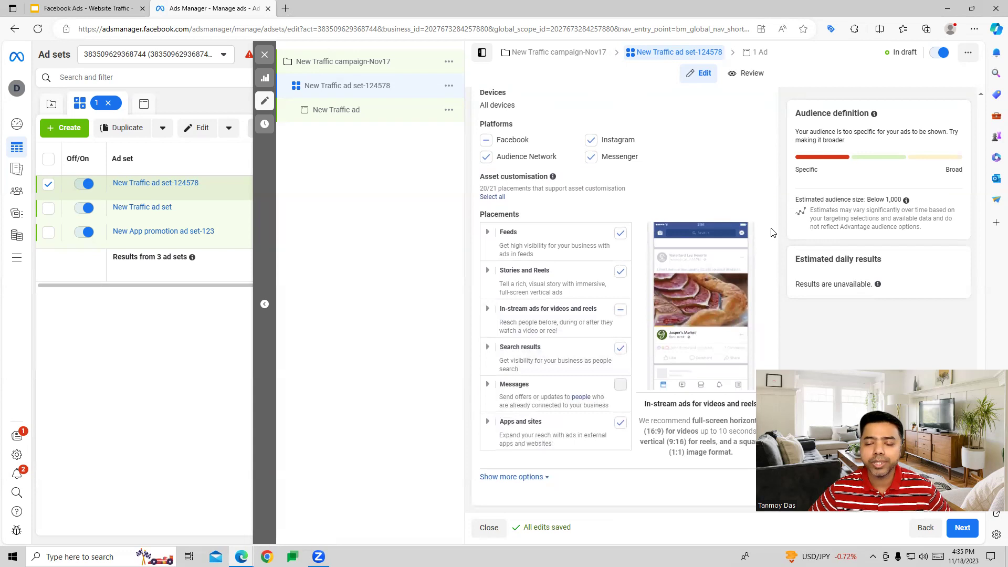
pyautogui.click(954, 536)
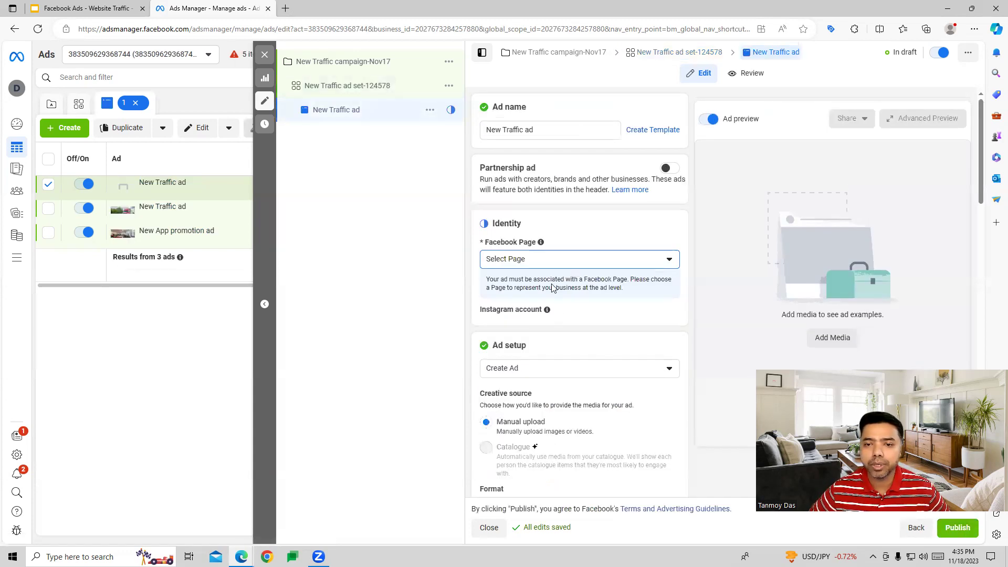
# Rename the ad 'New Traffic ad-12587' and choose Digital Learnings as its Facebook Page.
pyautogui.click(544, 132)
pyautogui.write('-12587')
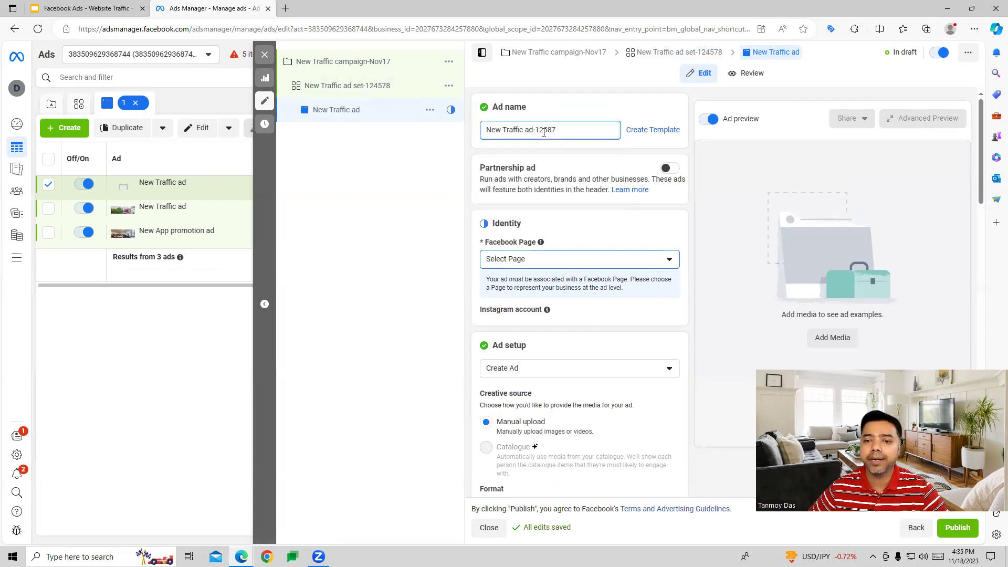
pyautogui.click(588, 261)
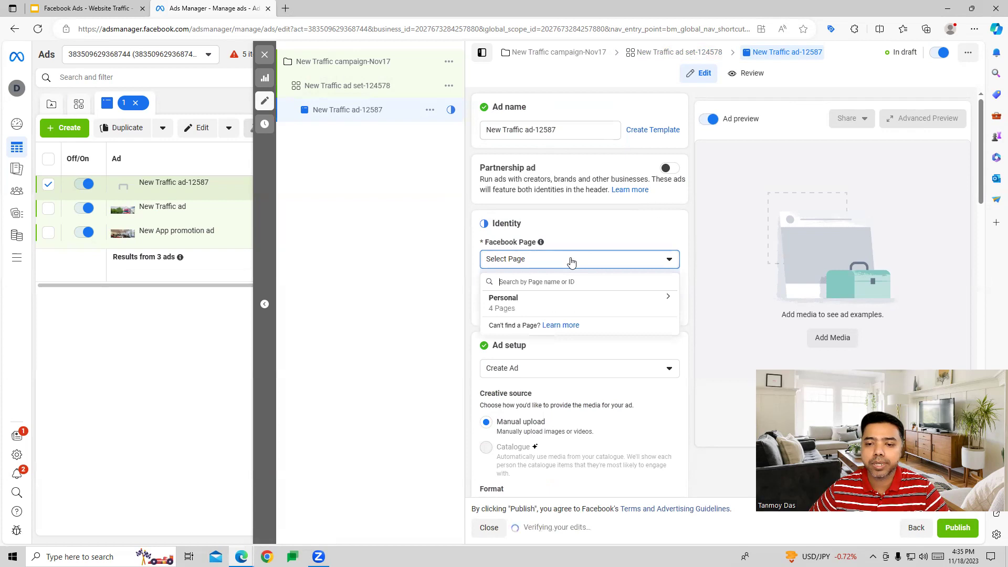
pyautogui.click(535, 302)
pyautogui.click(521, 355)
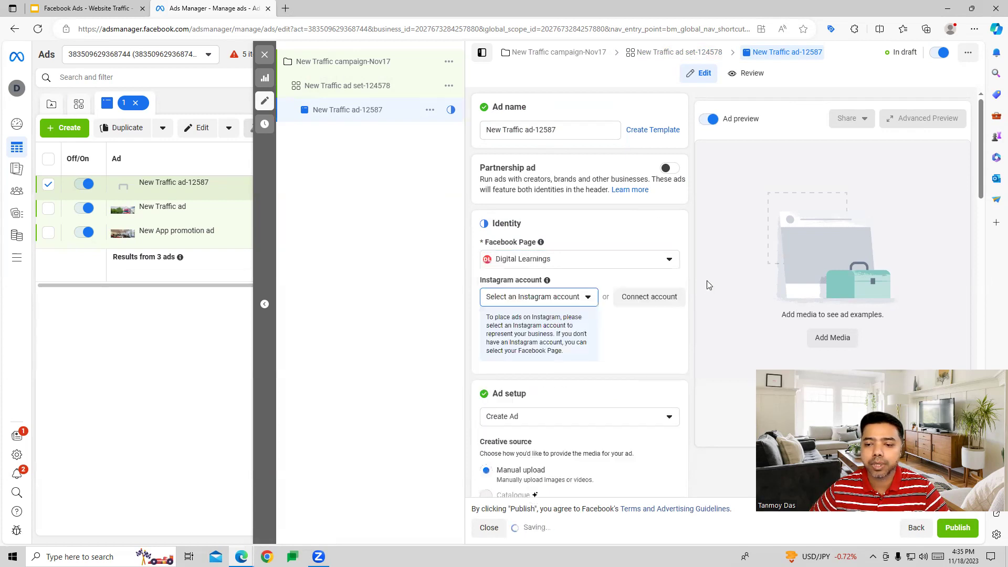
# Bring up the Add media options in the Ad creative section.
pyautogui.scroll(-4, 717, 301)
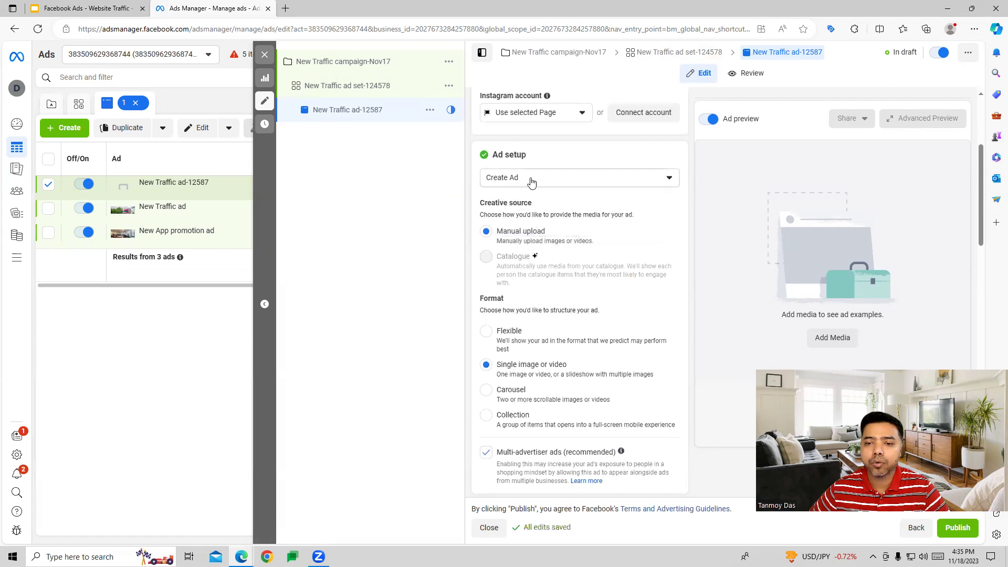
pyautogui.scroll(-1, 596, 309)
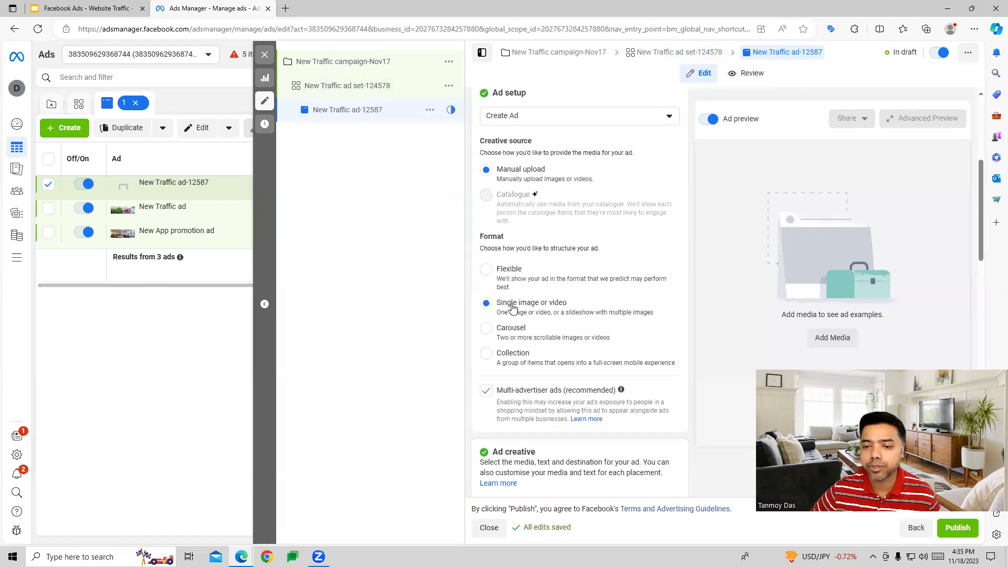
pyautogui.scroll(-2, 701, 297)
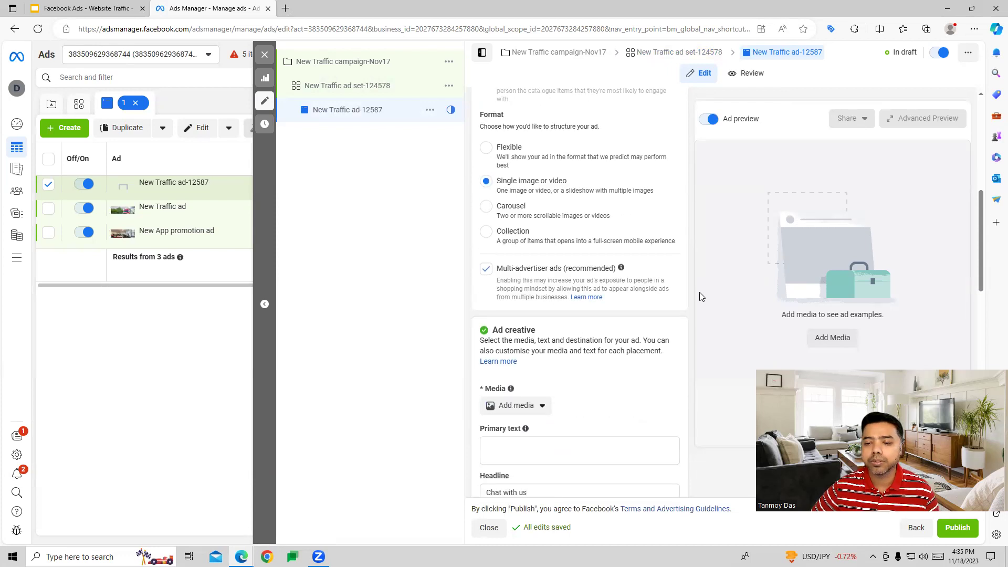
pyautogui.scroll(-1, 701, 297)
pyautogui.scroll(-2, 700, 296)
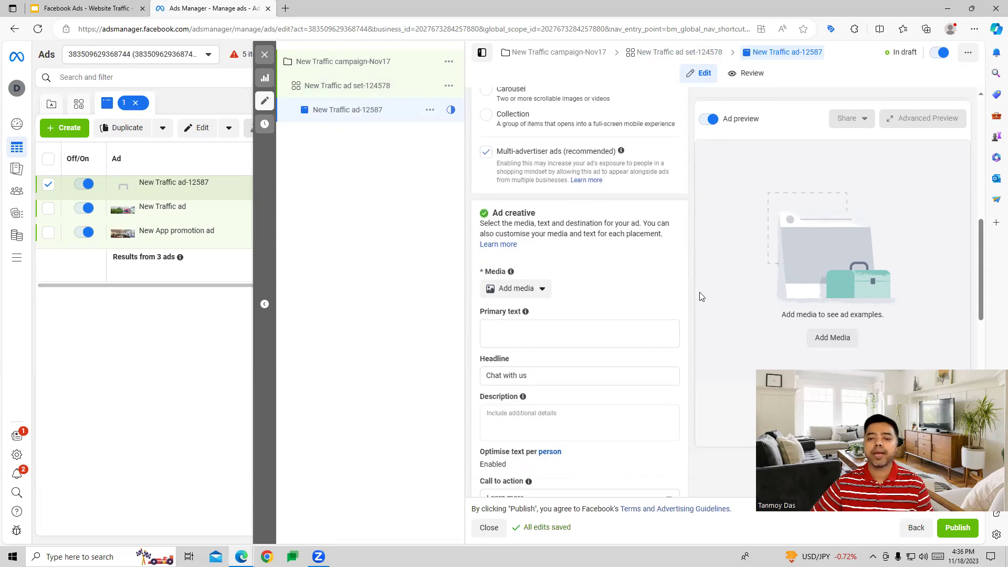
pyautogui.click(515, 221)
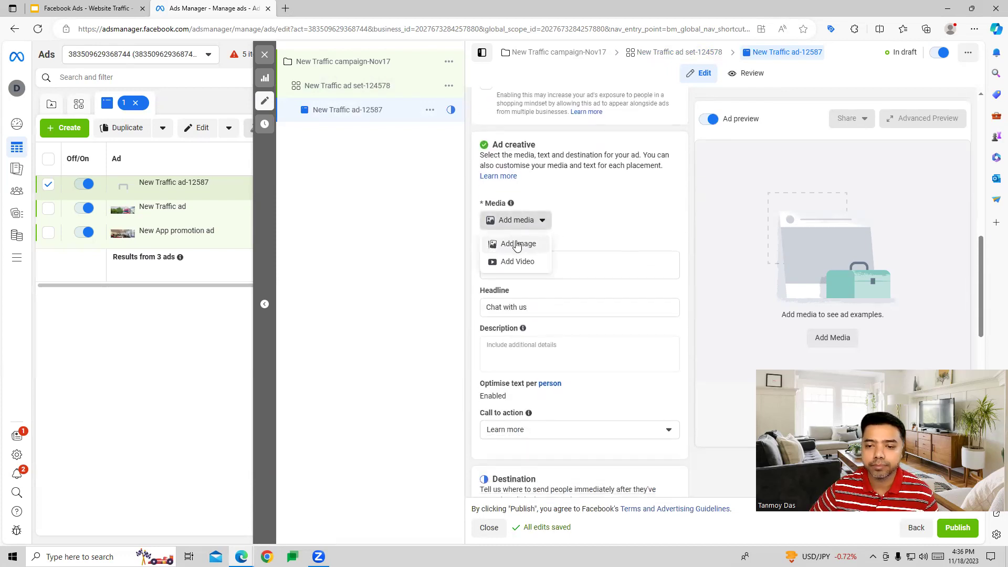
# Use truck.jpg from the media library as the ad image and finish the Advantage+ creative step.
pyautogui.click(518, 243)
pyautogui.click(489, 259)
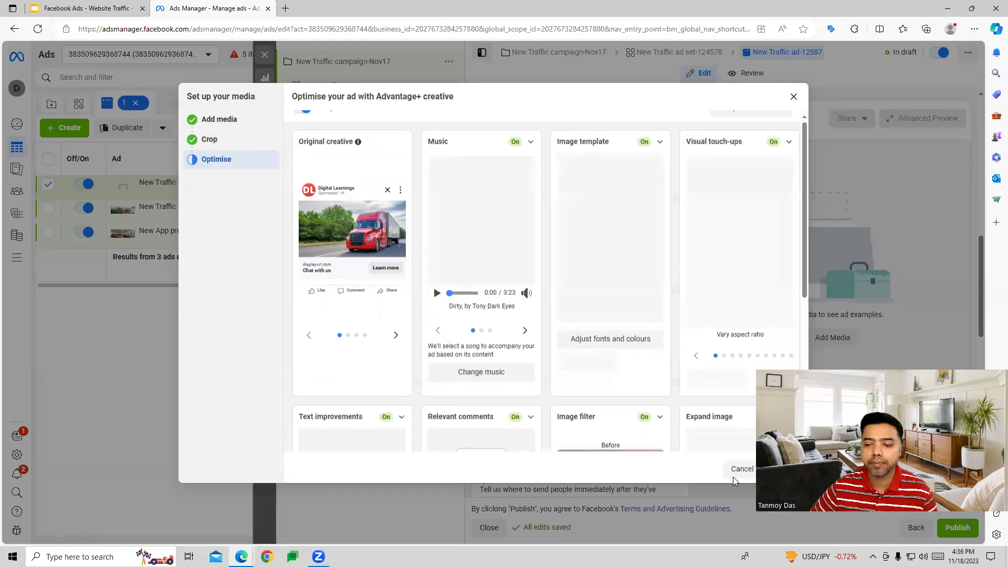
pyautogui.click(733, 476)
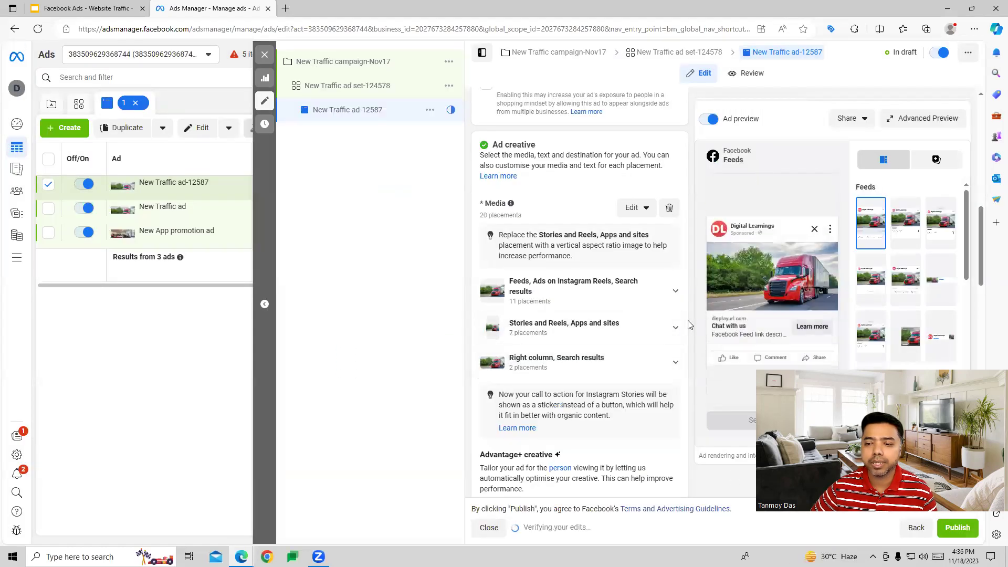
pyautogui.scroll(-9, 693, 326)
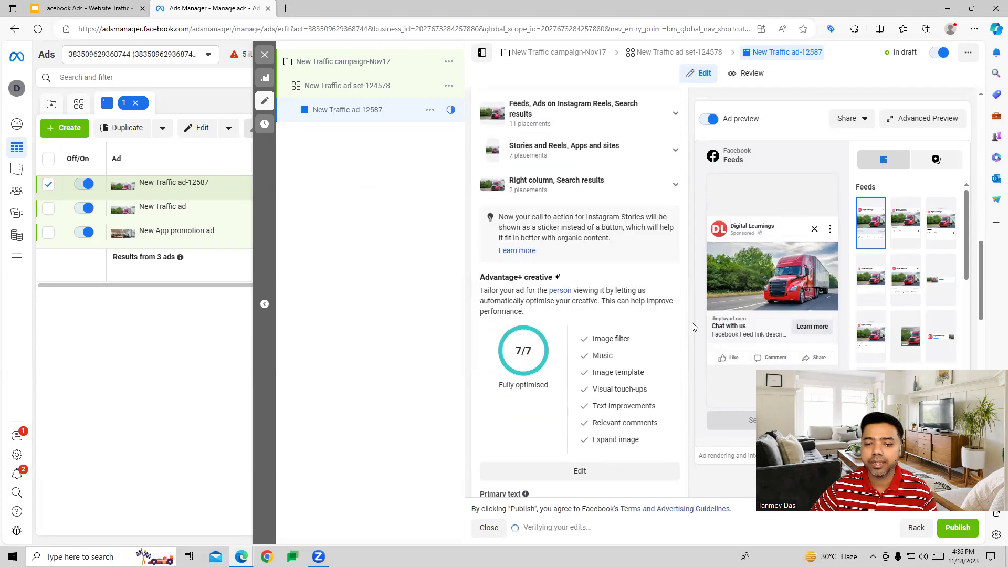
# Add primary text 'Best Car Service In Town' and headlines 'Dial A Cab Now & Travel.' and 'Cab Service At Your Doorstep.'.
pyautogui.click(524, 203)
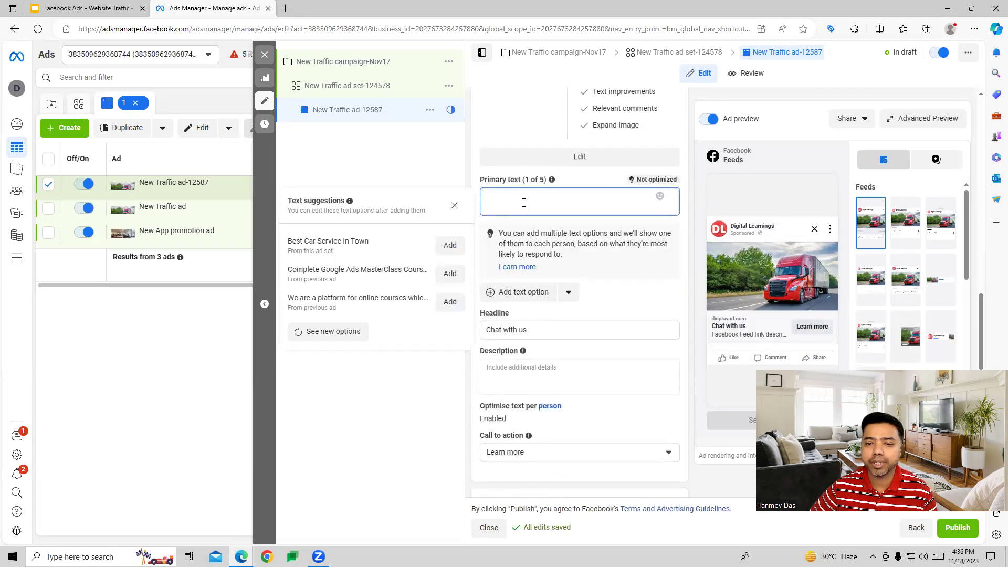
pyautogui.click(449, 245)
pyautogui.click(512, 265)
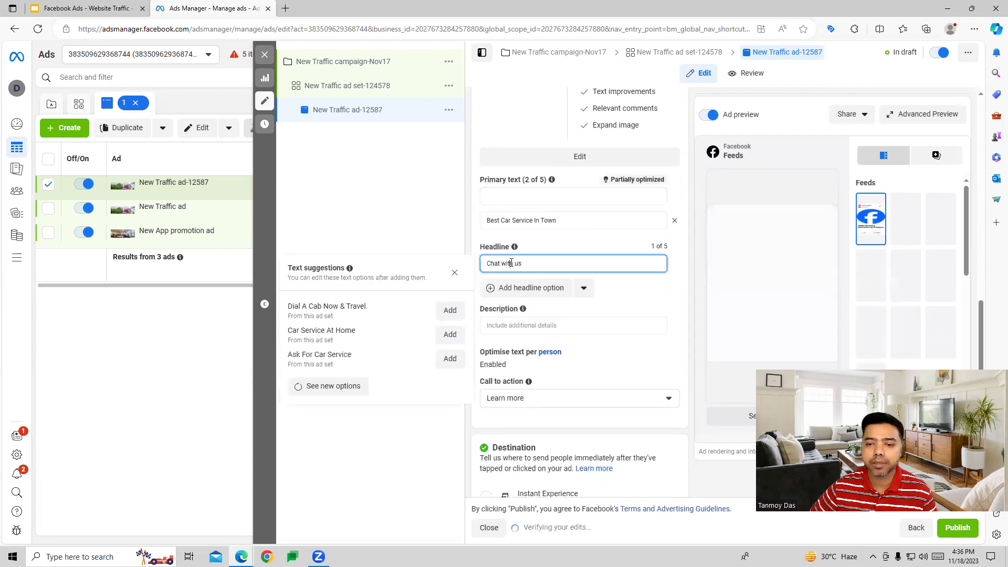
pyautogui.tripleClick(512, 263)
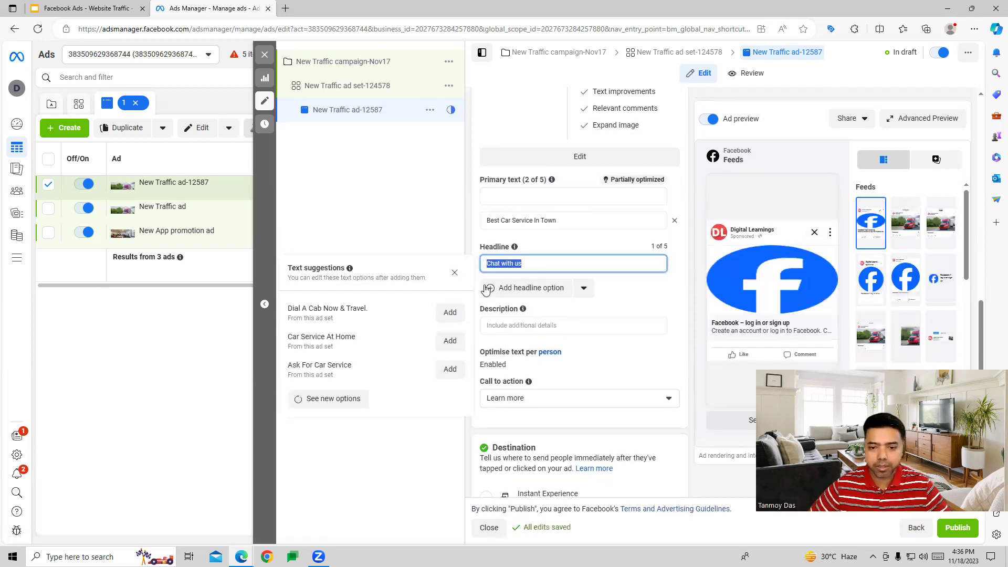
pyautogui.click(450, 312)
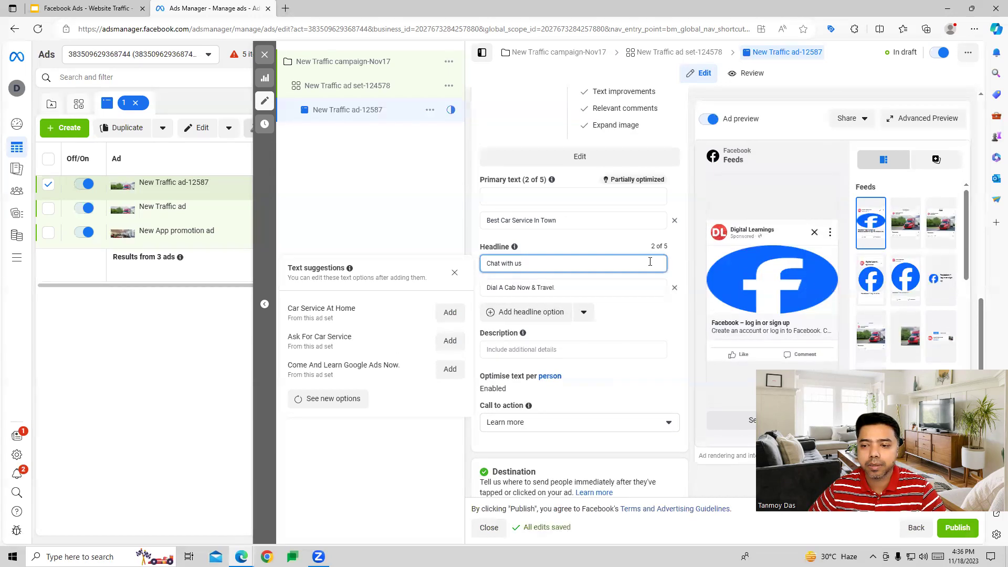
pyautogui.moveTo(624, 261); pyautogui.dragTo(477, 268)
pyautogui.write('Cab Service At Your Doorstep')
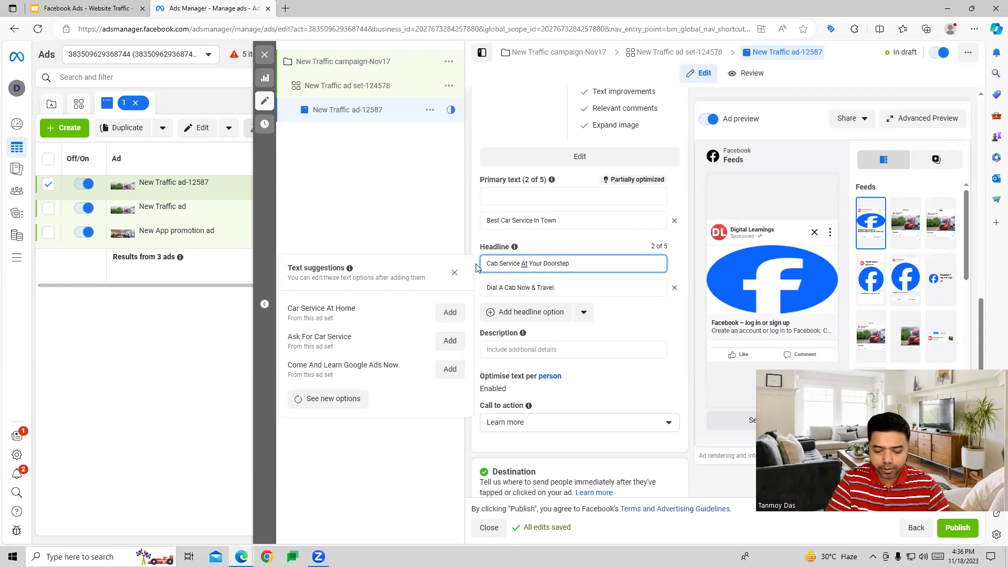
pyautogui.write('.')
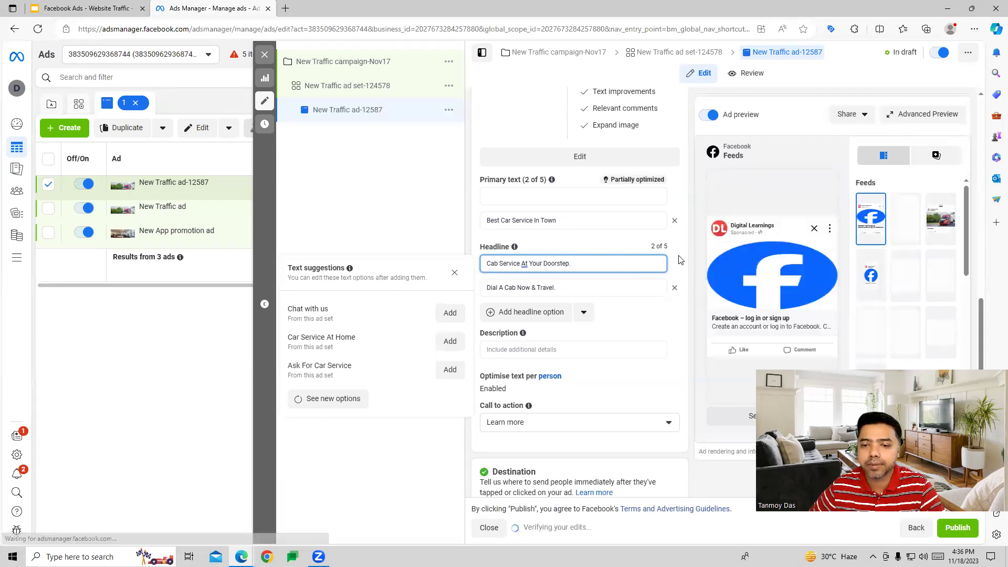
# Set the ad description to the 'Generate High Quality Leads' suggestion.
pyautogui.click(499, 353)
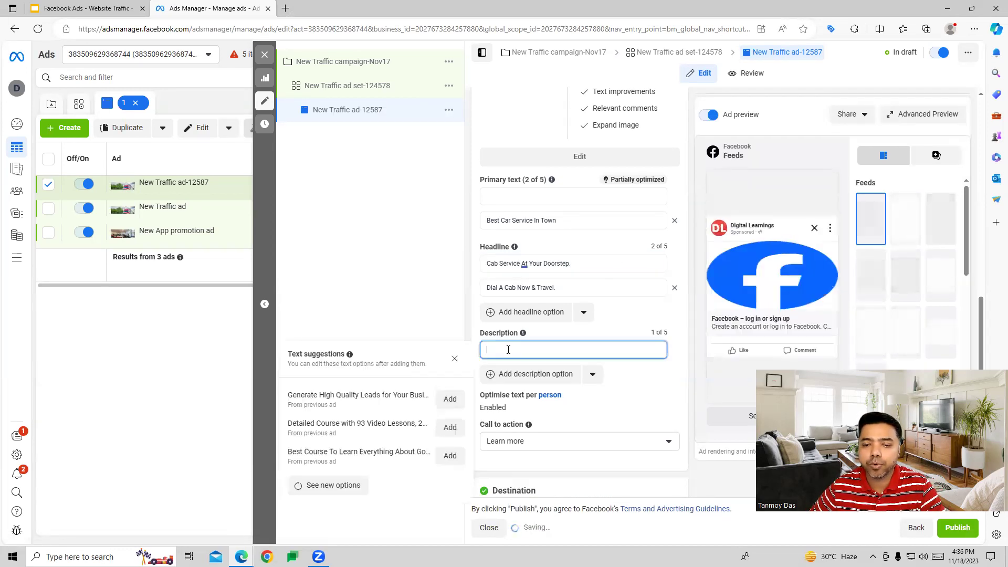
pyautogui.click(365, 404)
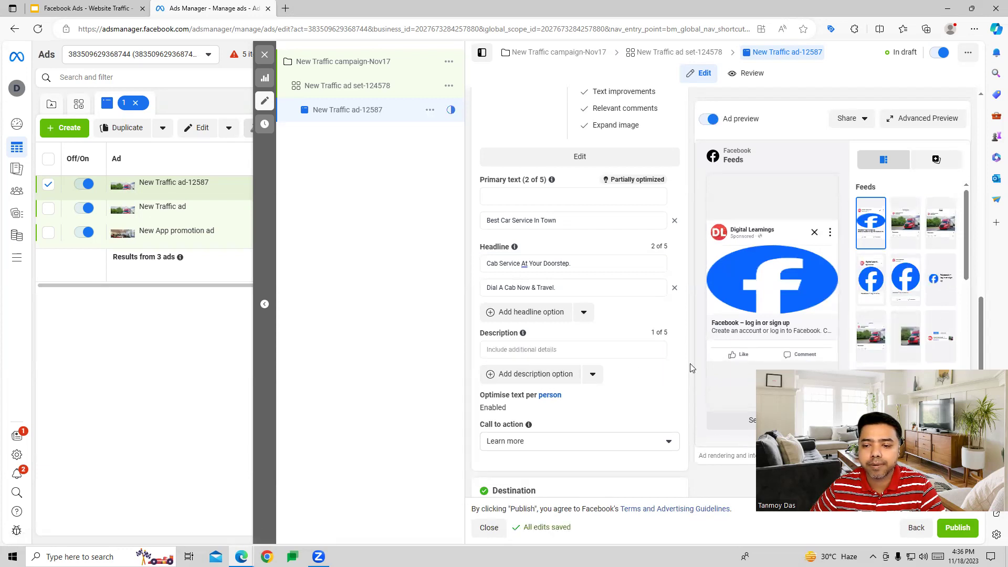
pyautogui.click(498, 352)
pyautogui.click(344, 395)
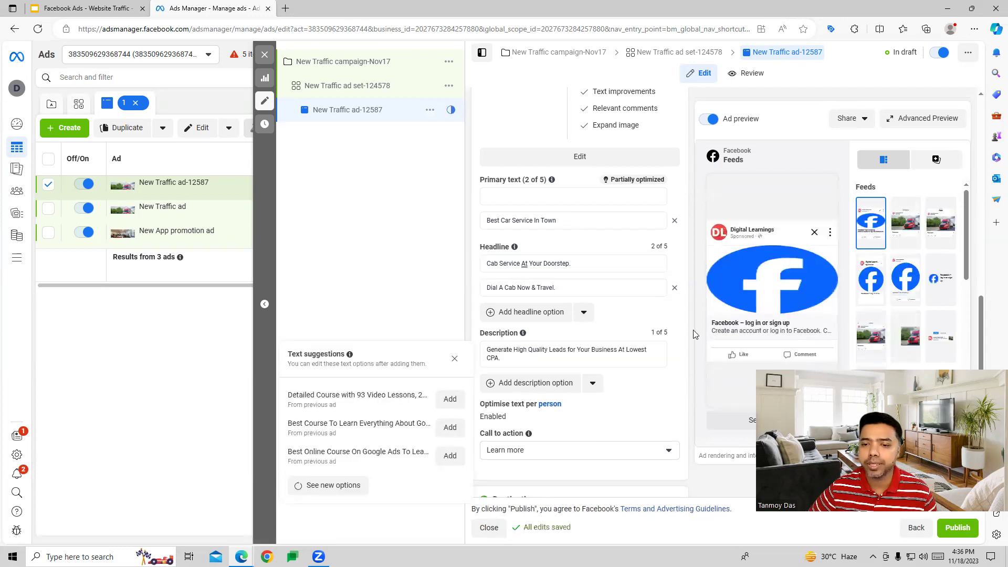
pyautogui.scroll(-5, 693, 334)
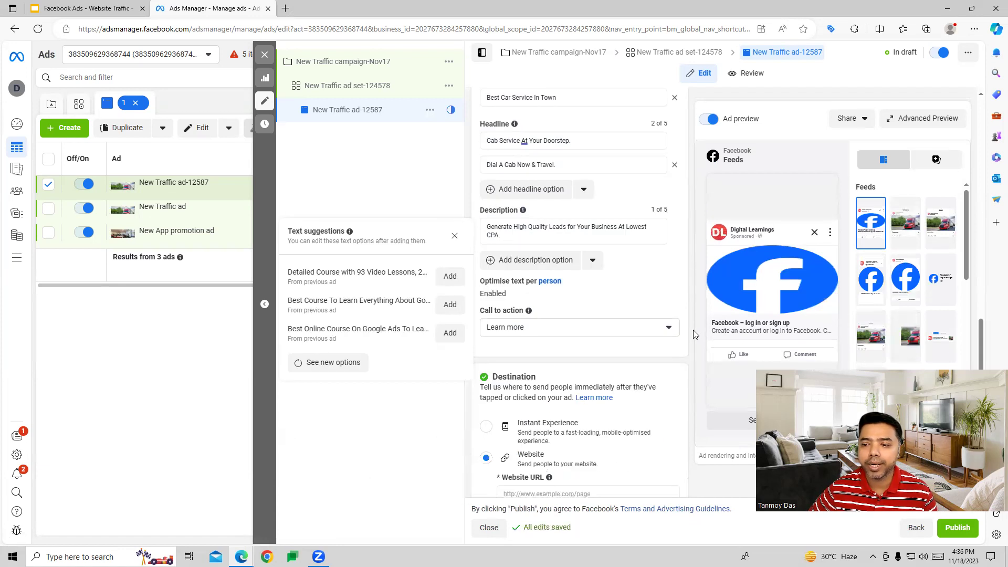
pyautogui.click(518, 373)
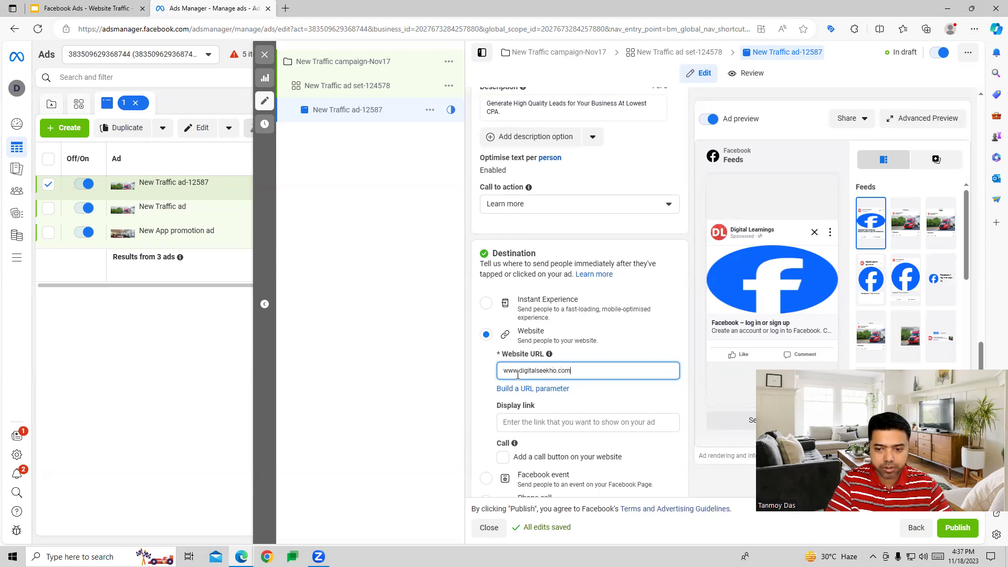
pyautogui.click(696, 371)
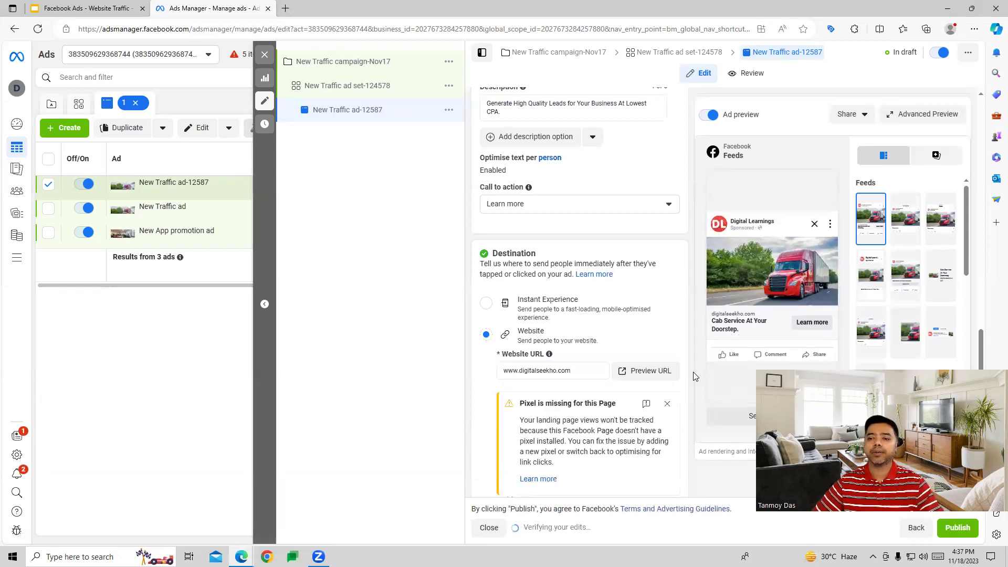
pyautogui.scroll(-7, 695, 376)
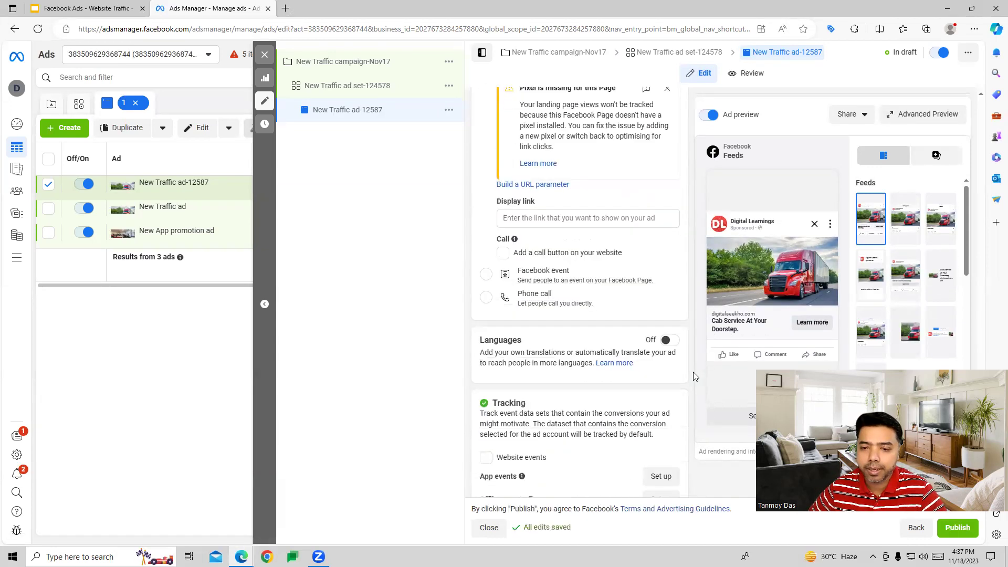
pyautogui.scroll(4, 695, 376)
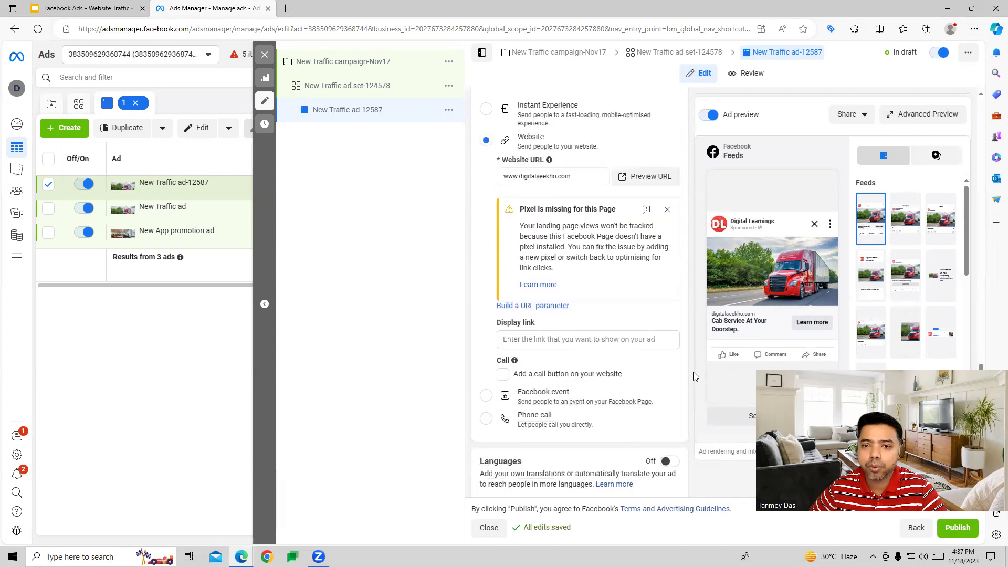
pyautogui.click(669, 220)
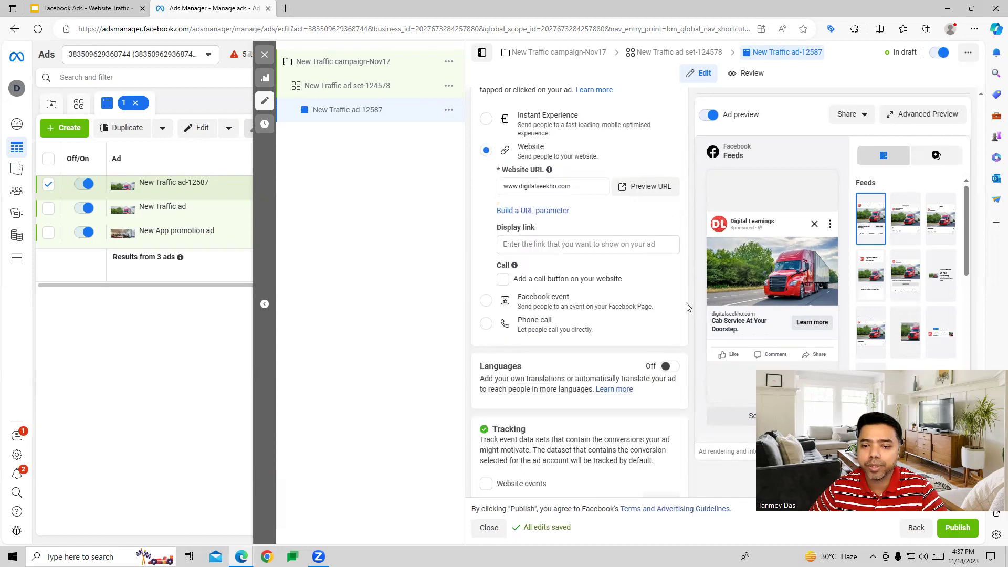
pyautogui.scroll(-3, 688, 321)
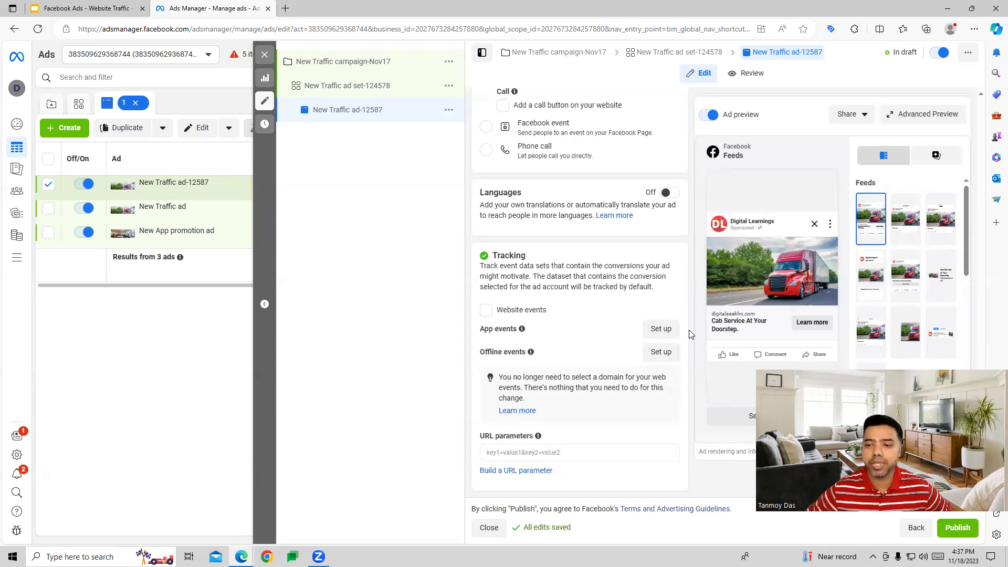
pyautogui.click(914, 116)
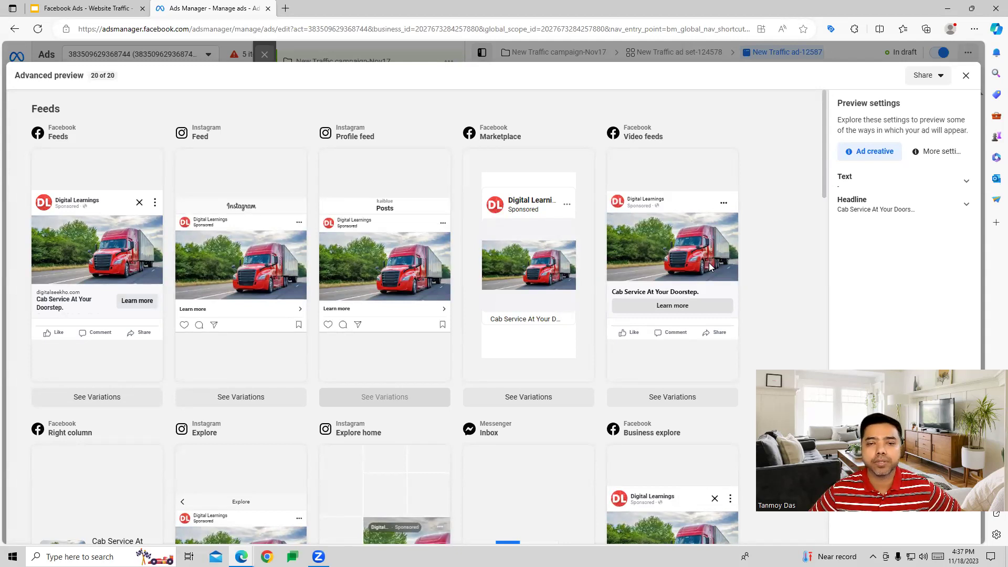
pyautogui.click(965, 75)
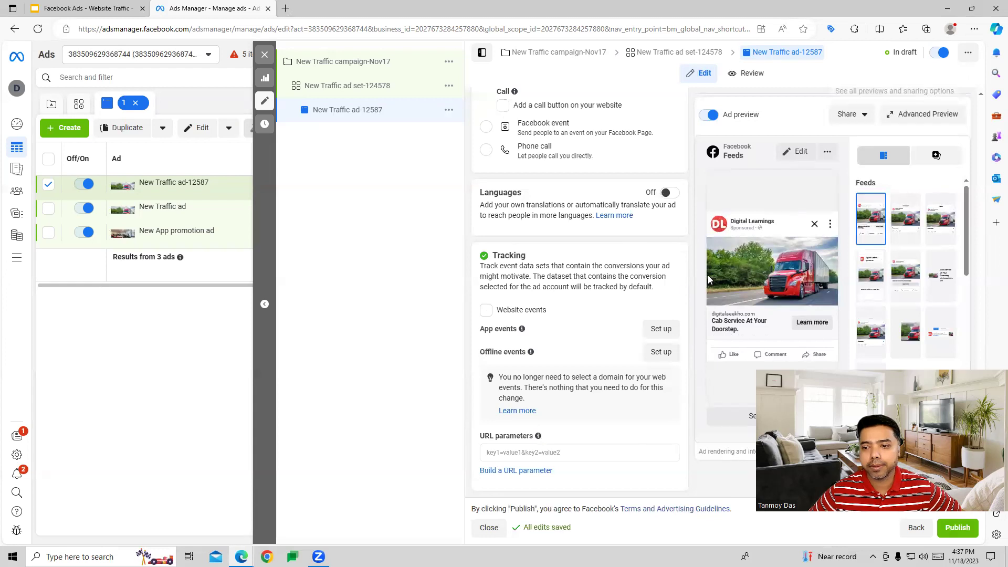
pyautogui.moveTo(703, 407)
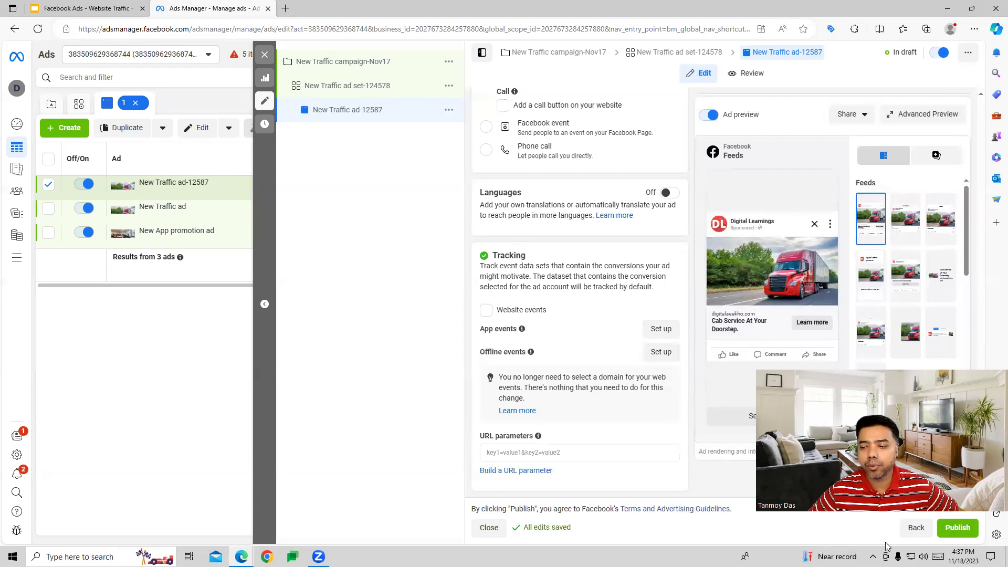
# Publish the traffic ad, close the editing panel, and go back to the Campaigns list.
pyautogui.click(952, 531)
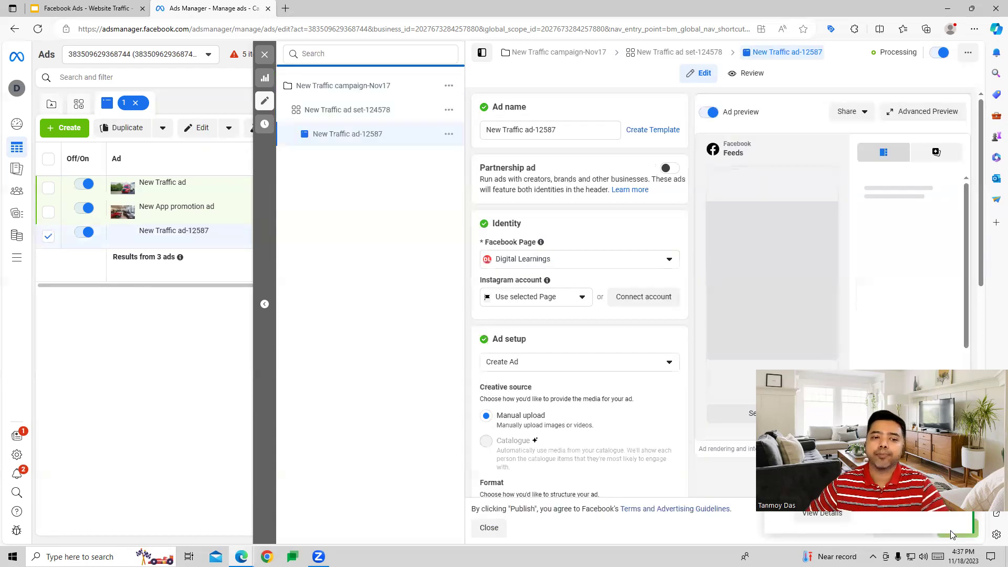
pyautogui.click(265, 56)
pyautogui.click(206, 109)
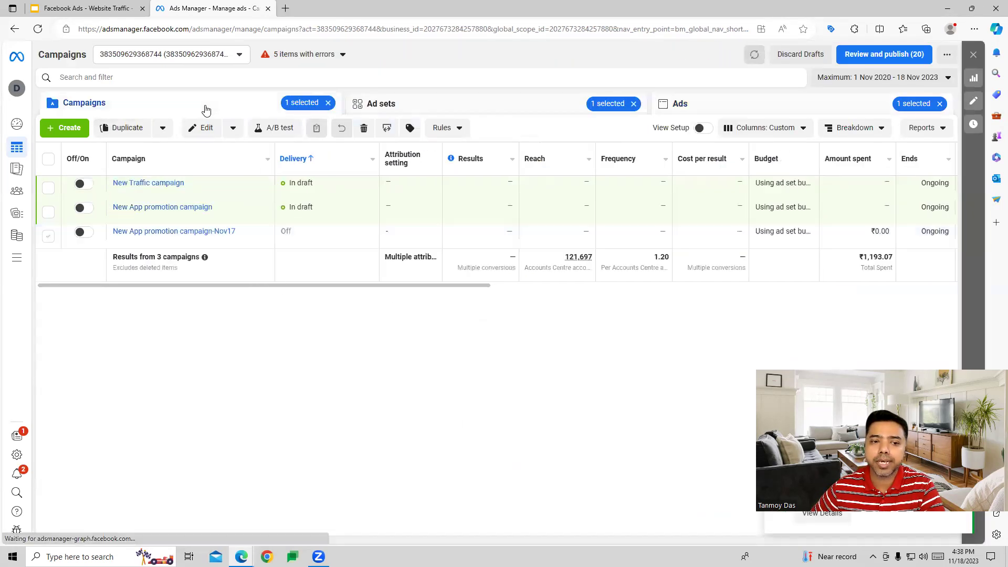